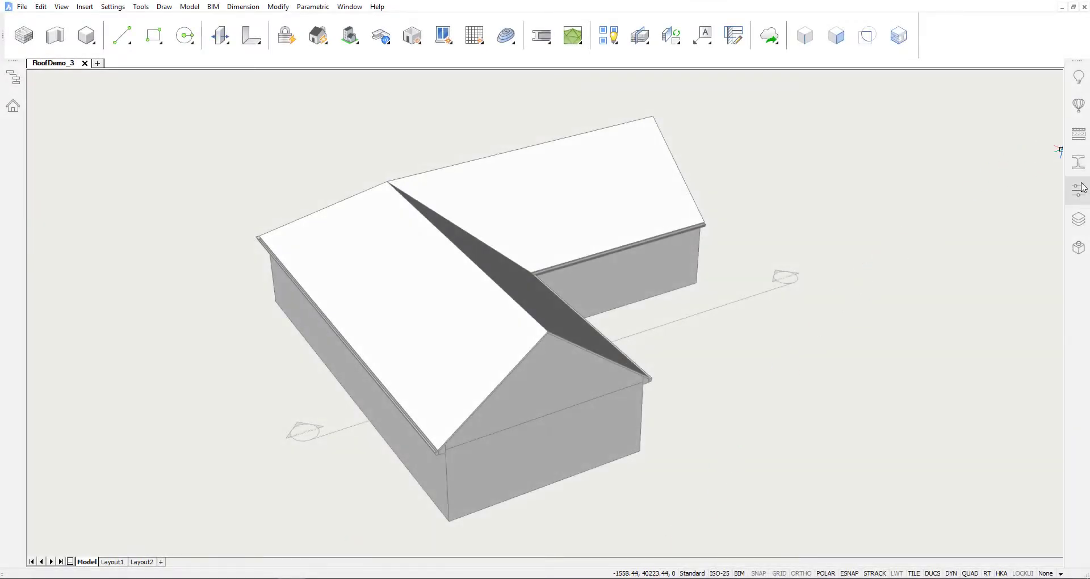
# Create a new layer named Roof Slabs
pyautogui.click(1074, 224)
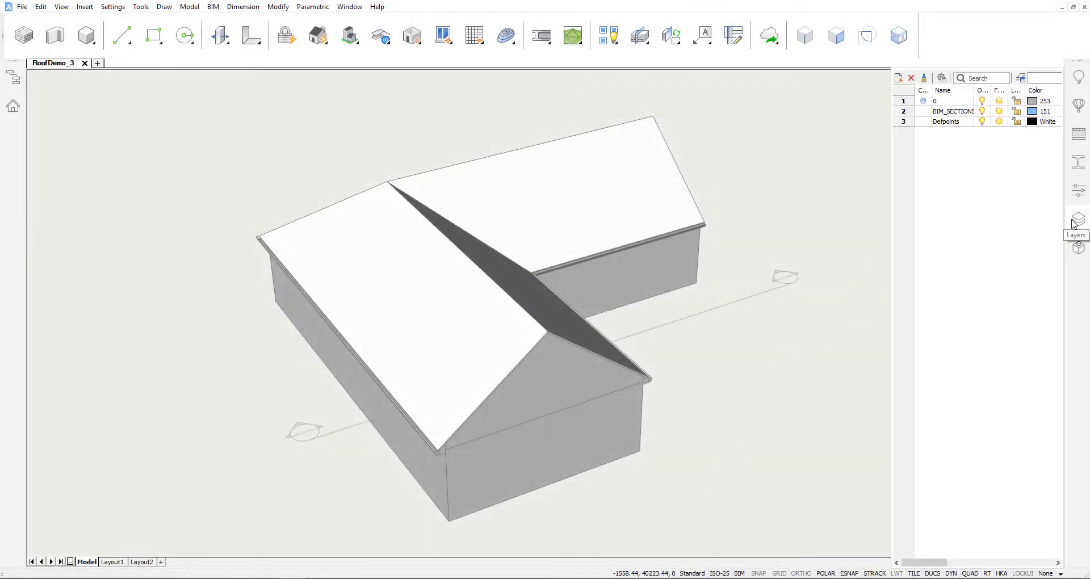
pyautogui.click(898, 79)
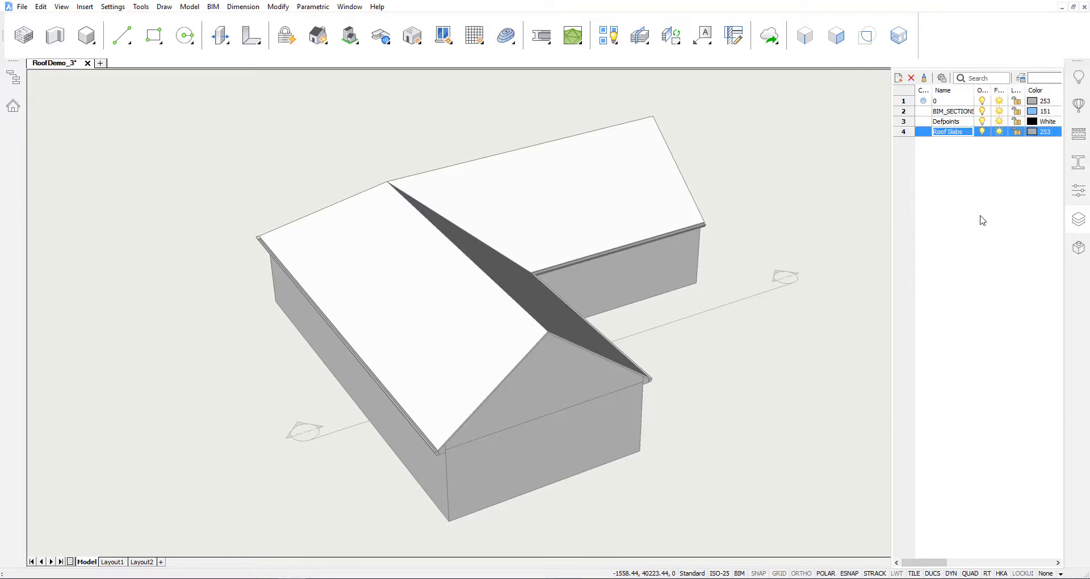
# Assign all four roof slabs to the Roof Slabs layer and turn that layer off to expose the roof's interior
pyautogui.click(608, 214)
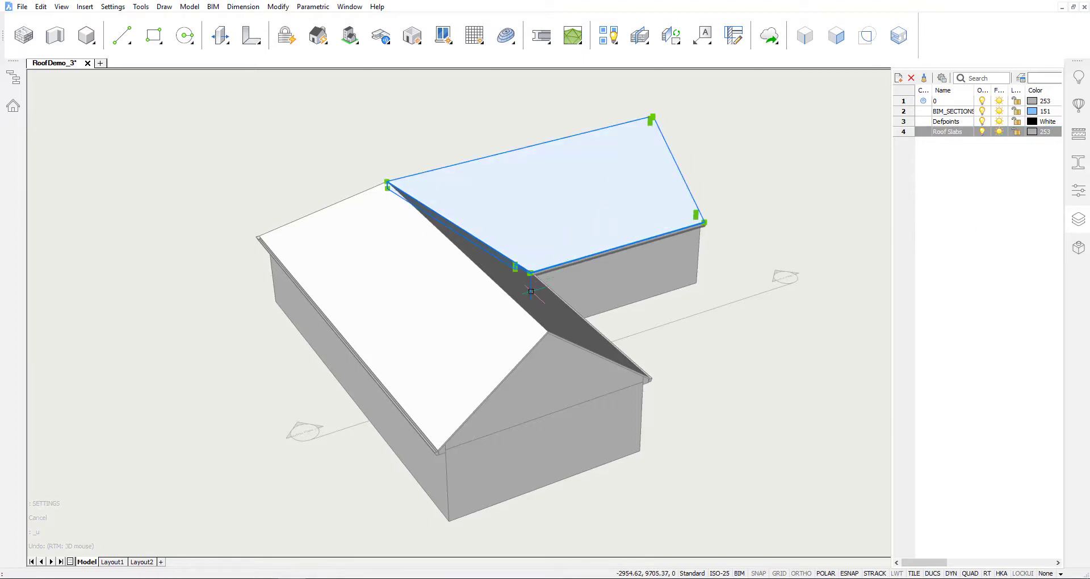
pyautogui.click(455, 308)
pyautogui.keyDown('shift'); pyautogui.moveTo(455, 309); pyautogui.dragTo(415, 287, button='middle'); pyautogui.keyUp('shift')
pyautogui.click(417, 292)
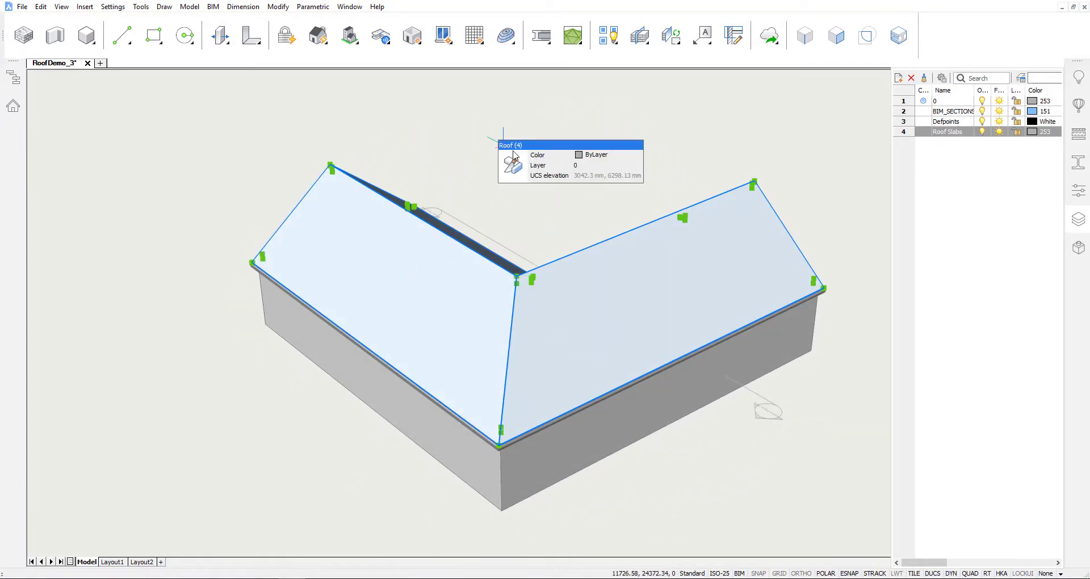
pyautogui.click(602, 170)
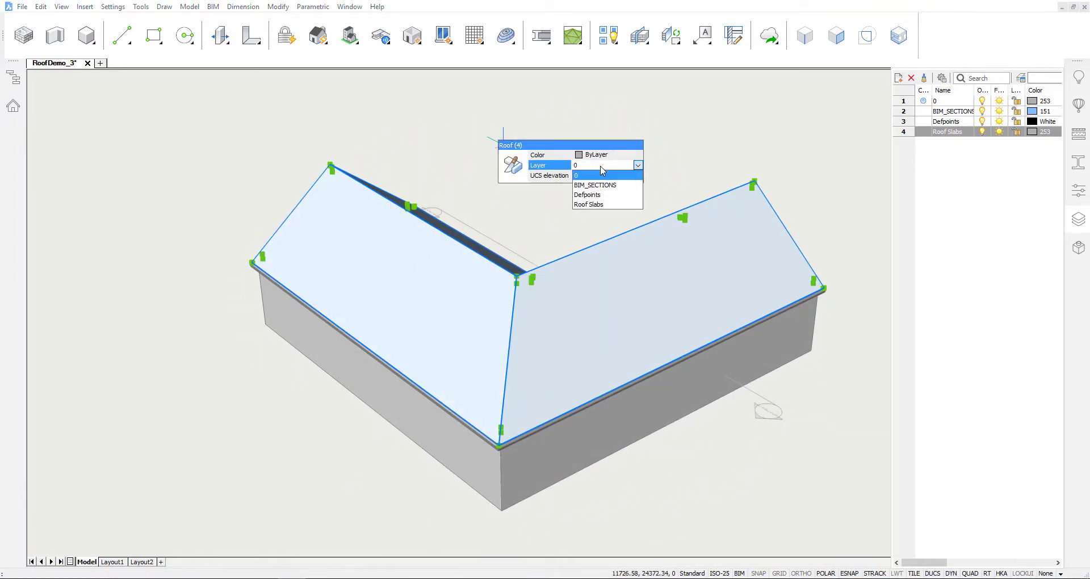
pyautogui.click(587, 204)
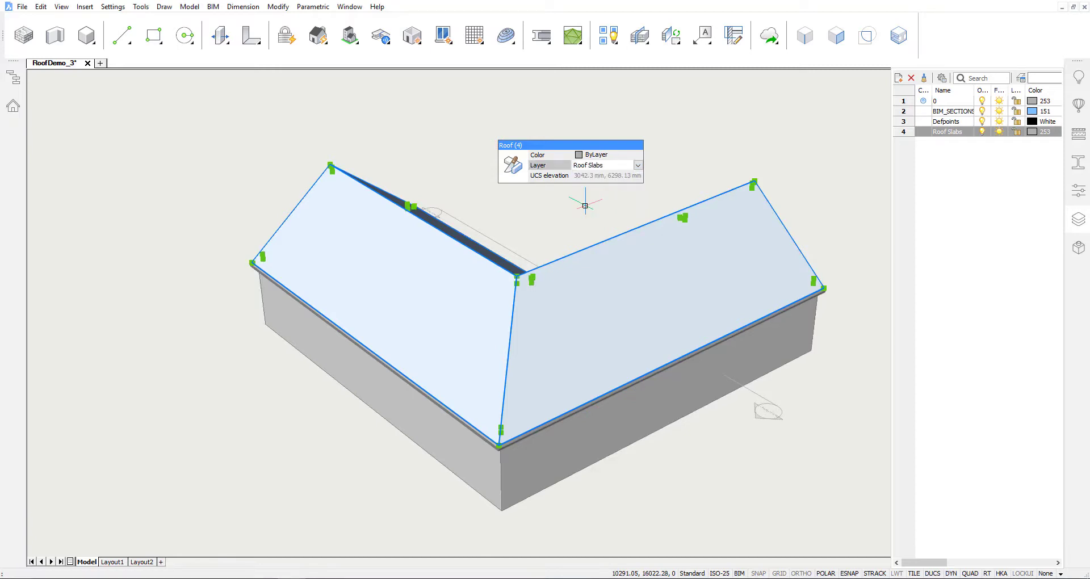
pyautogui.press('Escape')
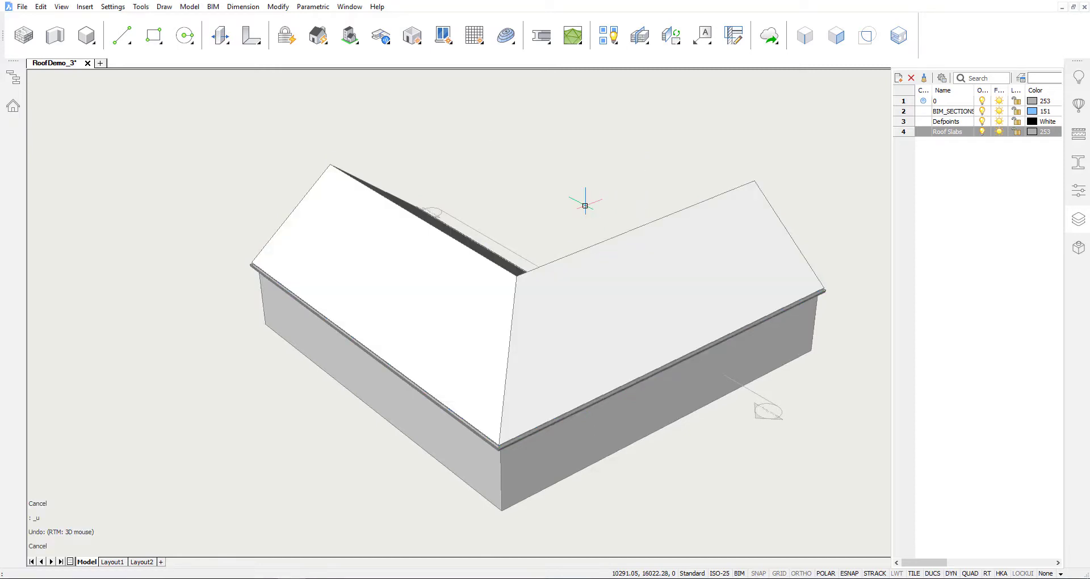
pyautogui.click(981, 132)
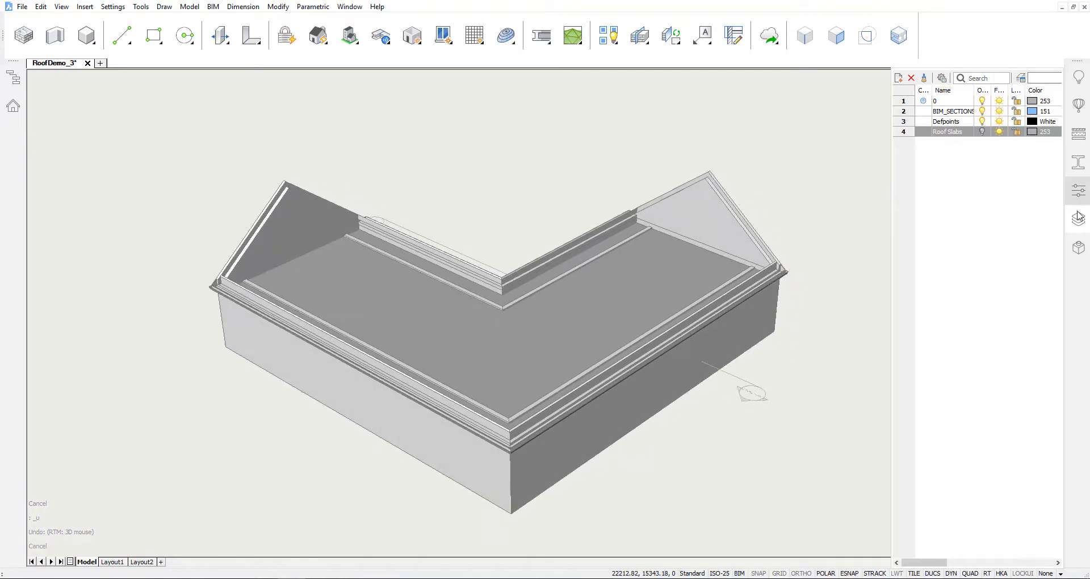
pyautogui.click(1078, 219)
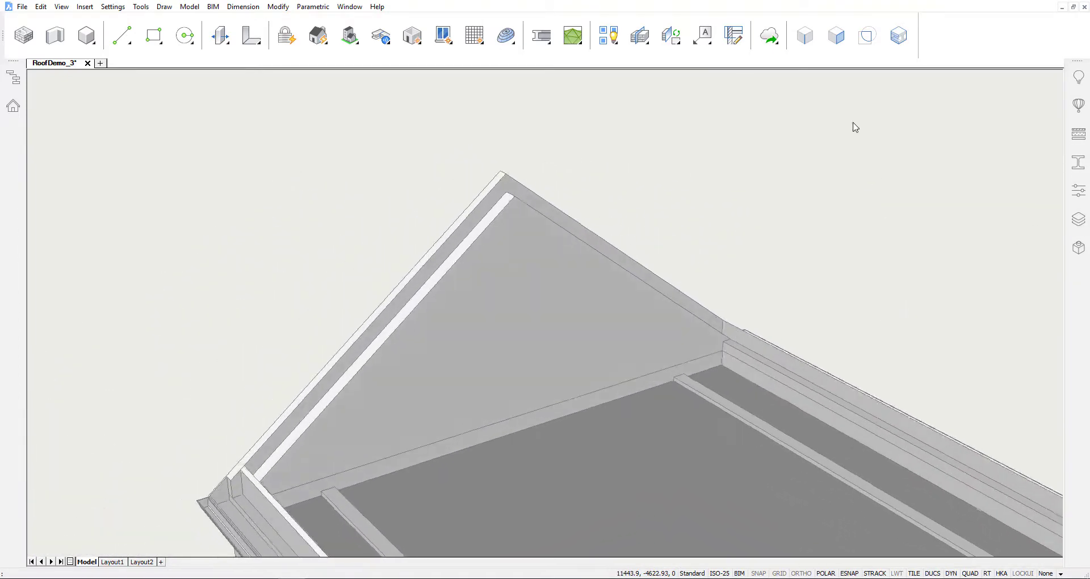
# Enable face and boundary selection, and extrude the inverted-V boundary strip along the gable top by 30 mm
pyautogui.click(836, 45)
pyautogui.click(874, 51)
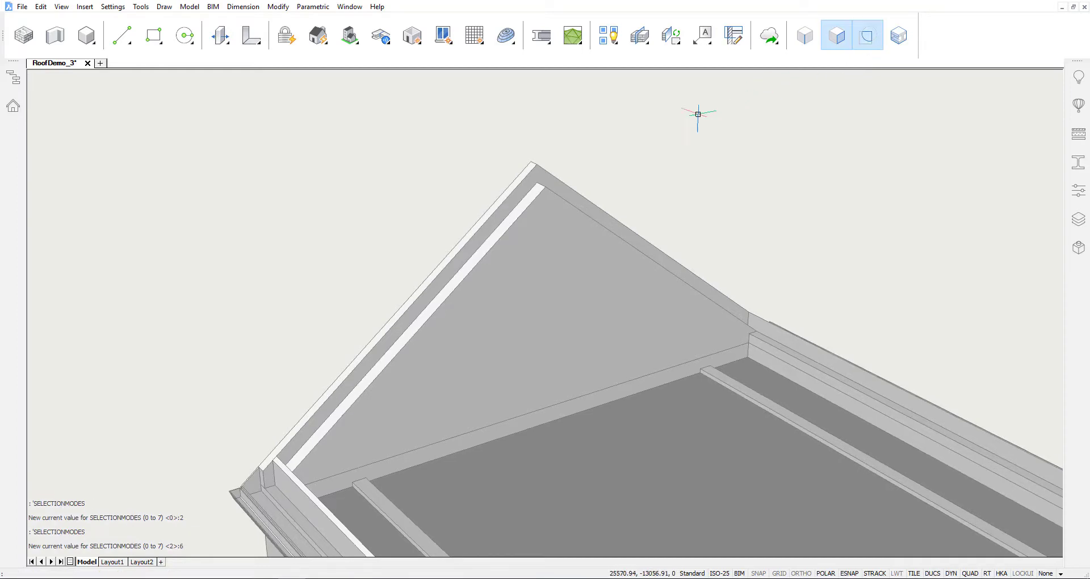
pyautogui.moveTo(542, 170)
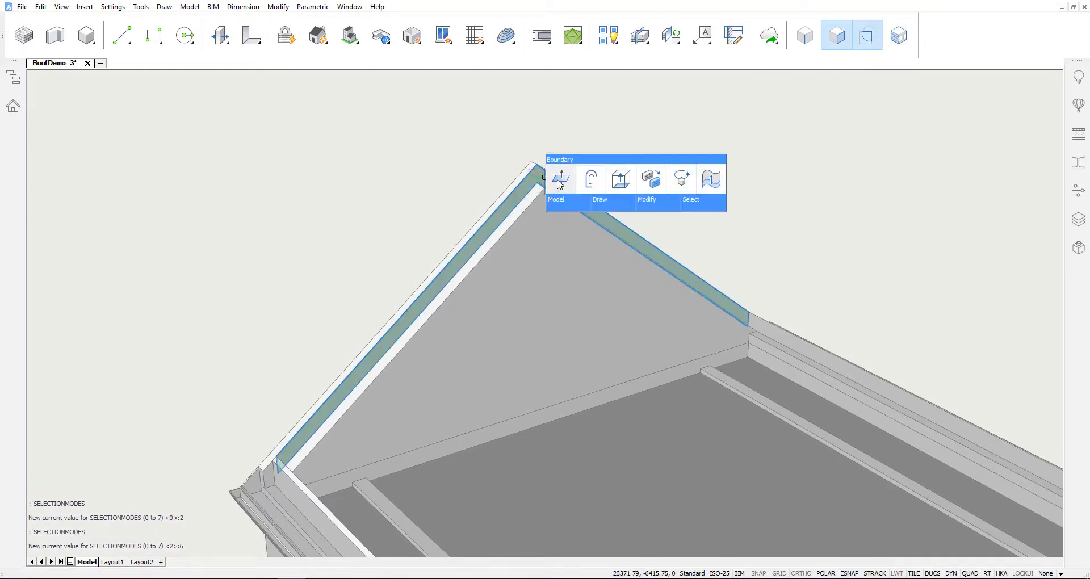
pyautogui.click(592, 181)
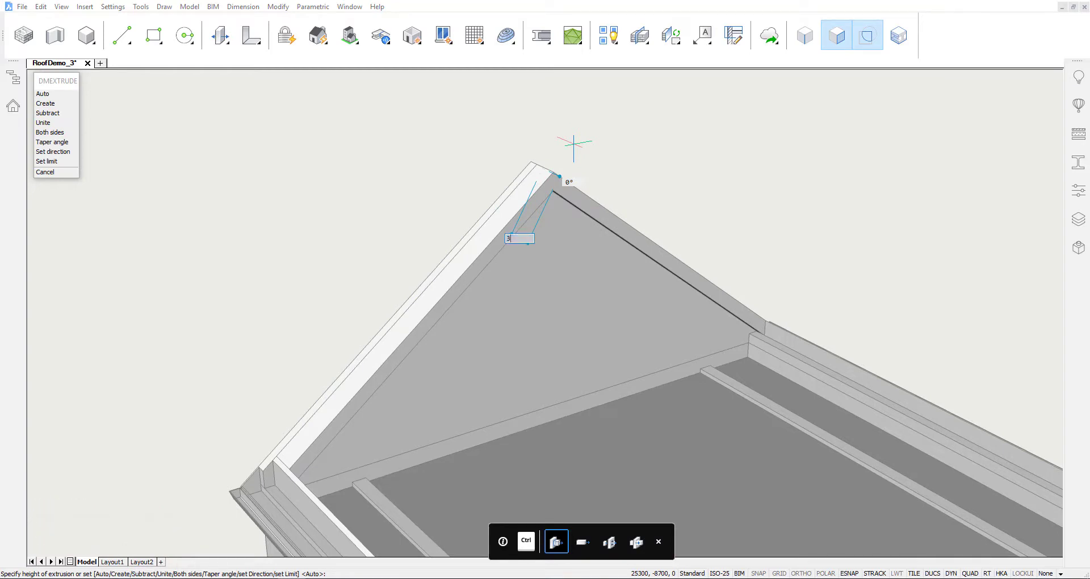
pyautogui.write('30')
pyautogui.press('Return')
# Move the extruded inverted-V board along the ridge direction to the inner side of the gable wall
pyautogui.scroll(3, 573, 144)
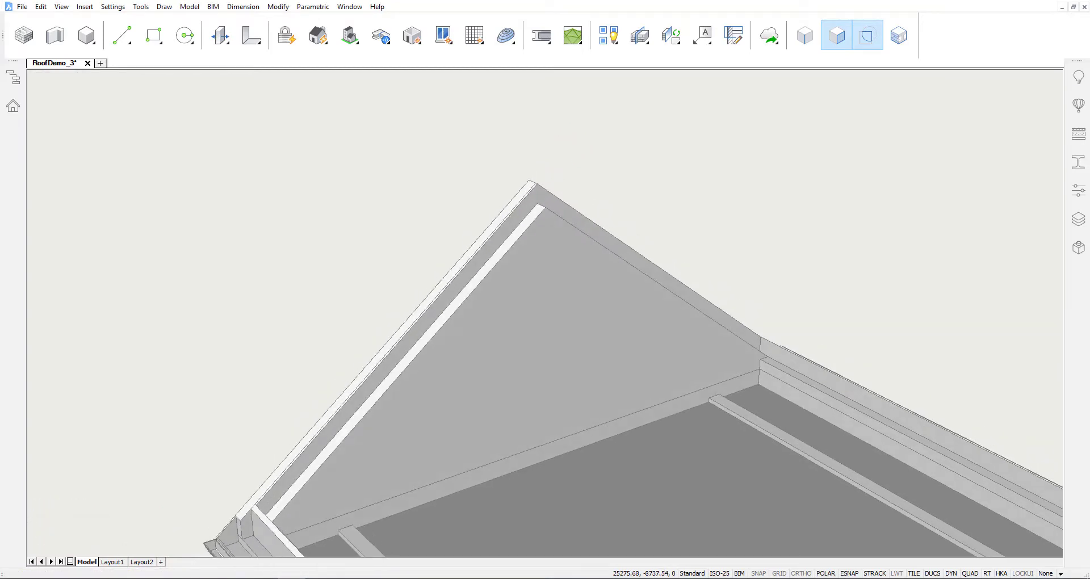
pyautogui.scroll(5, 555, 175)
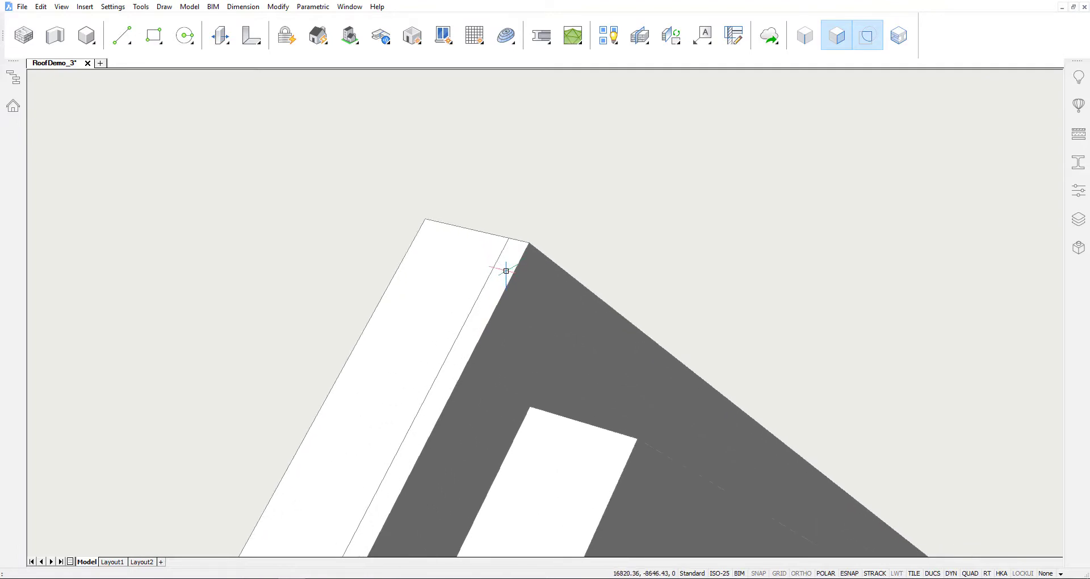
pyautogui.click(503, 266)
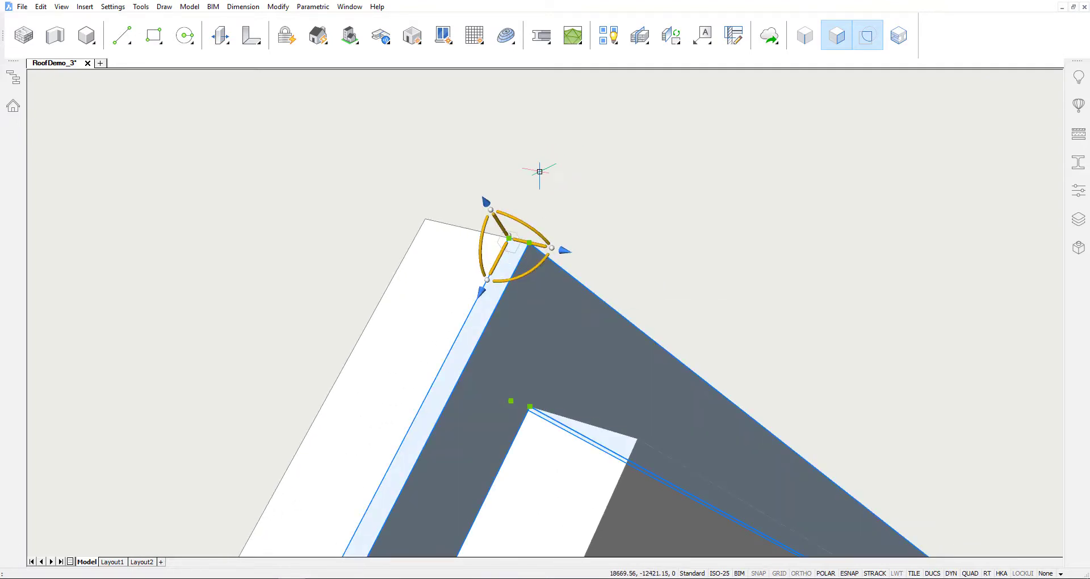
pyautogui.click(522, 239)
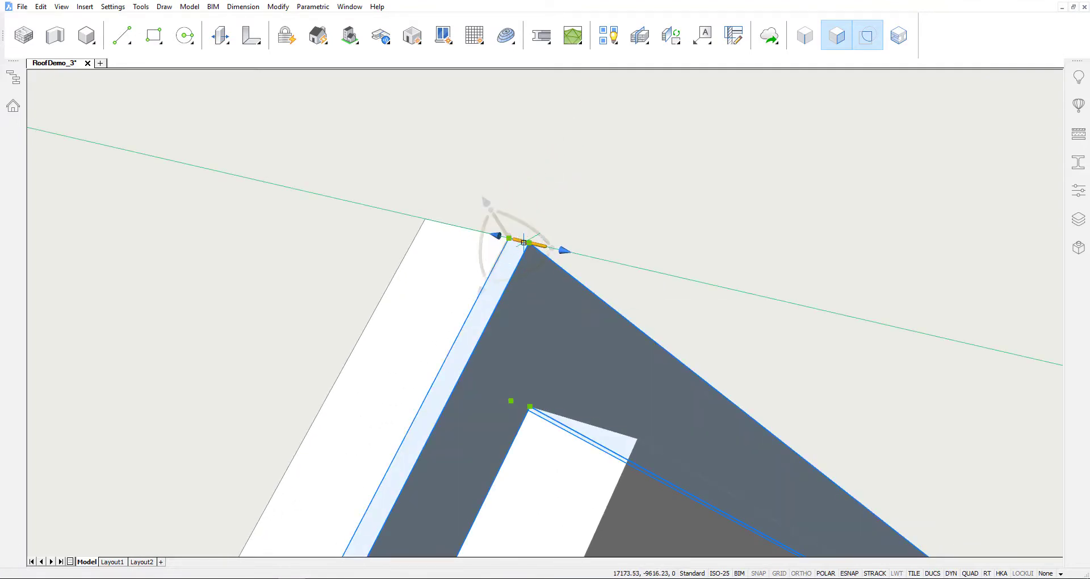
pyautogui.click(638, 438)
pyautogui.keyDown('shift'); pyautogui.moveTo(778, 263); pyautogui.dragTo(716, 257, button='middle'); pyautogui.keyUp('shift')
pyautogui.click(642, 278)
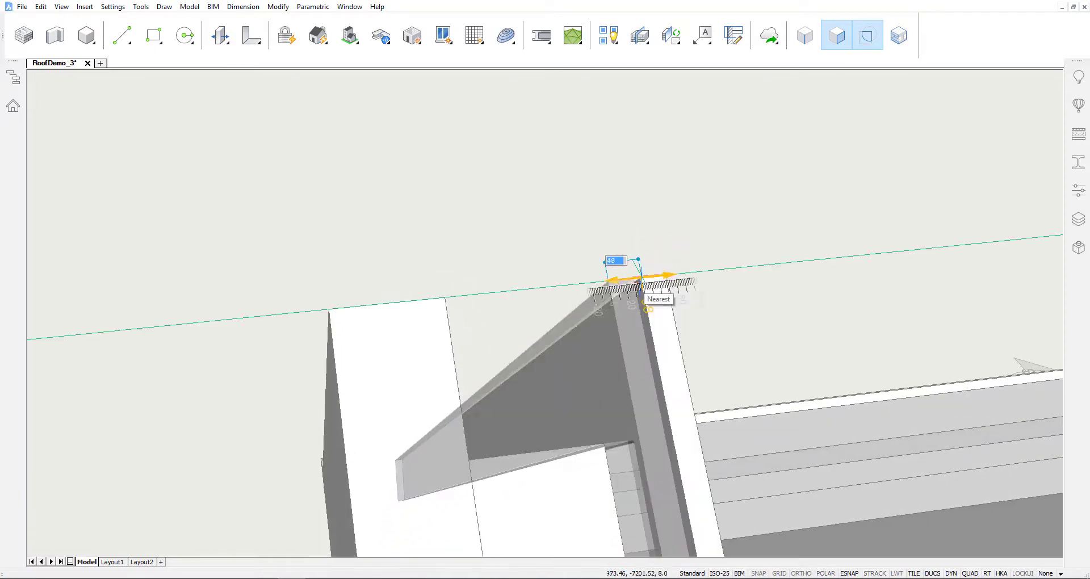
pyautogui.click(663, 249)
pyautogui.press('Escape')
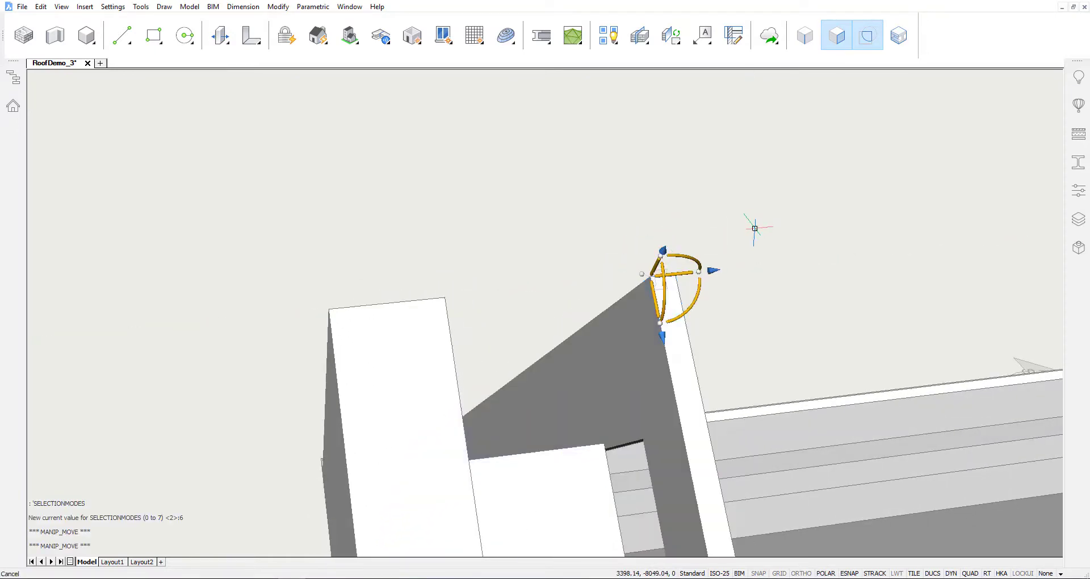
# Slice the inverted-V board vertically at the ridge into two rafters, using a plane parallel to the side wall's face
pyautogui.scroll(8, 658, 318)
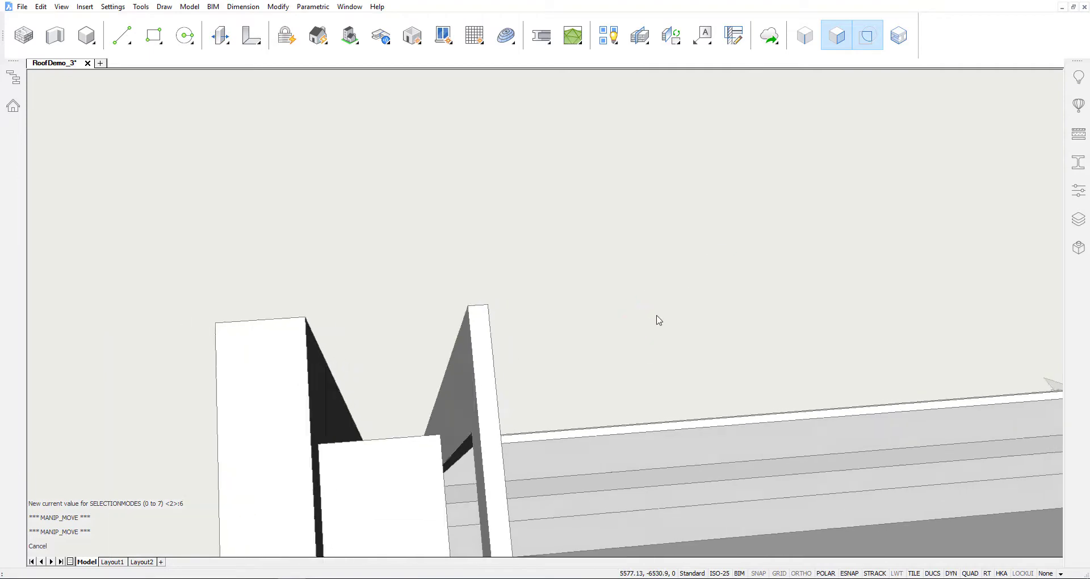
pyautogui.scroll(-8, 662, 318)
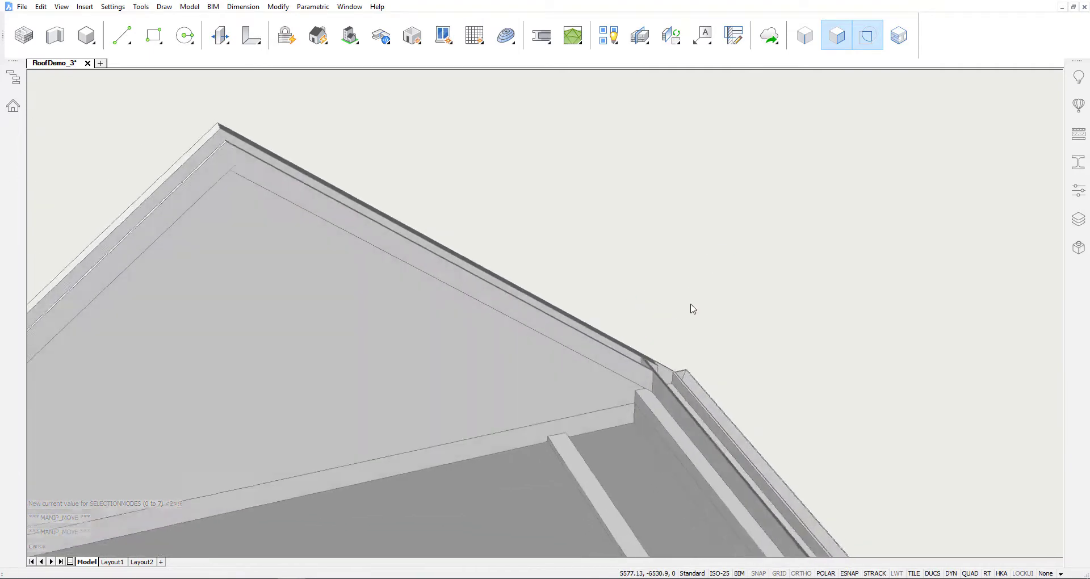
pyautogui.scroll(-4, 819, 276)
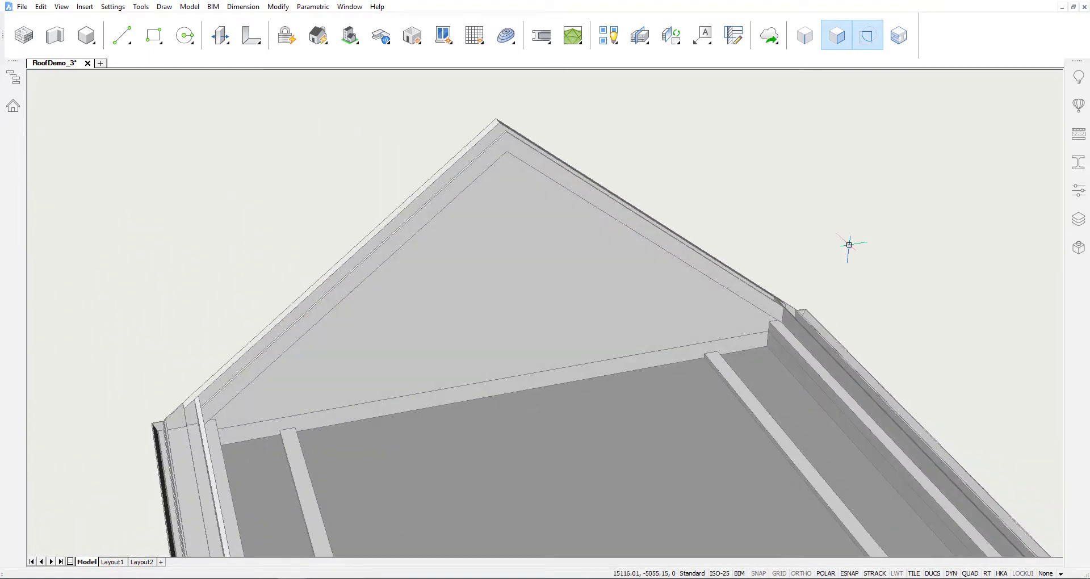
pyautogui.keyDown('shift'); pyautogui.moveTo(831, 205); pyautogui.dragTo(831, 204, button='middle'); pyautogui.keyUp('shift')
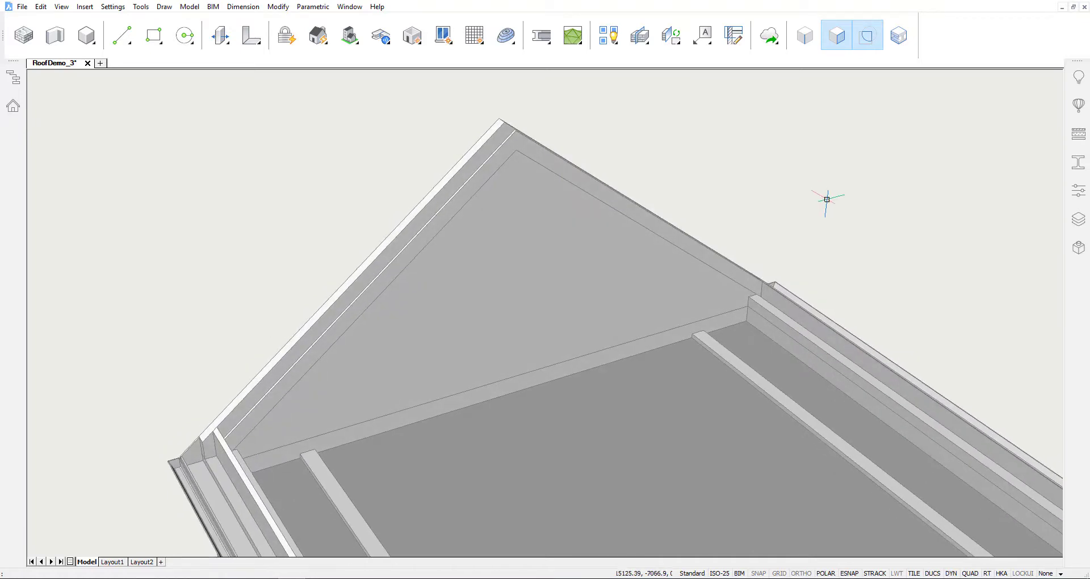
pyautogui.moveTo(611, 197)
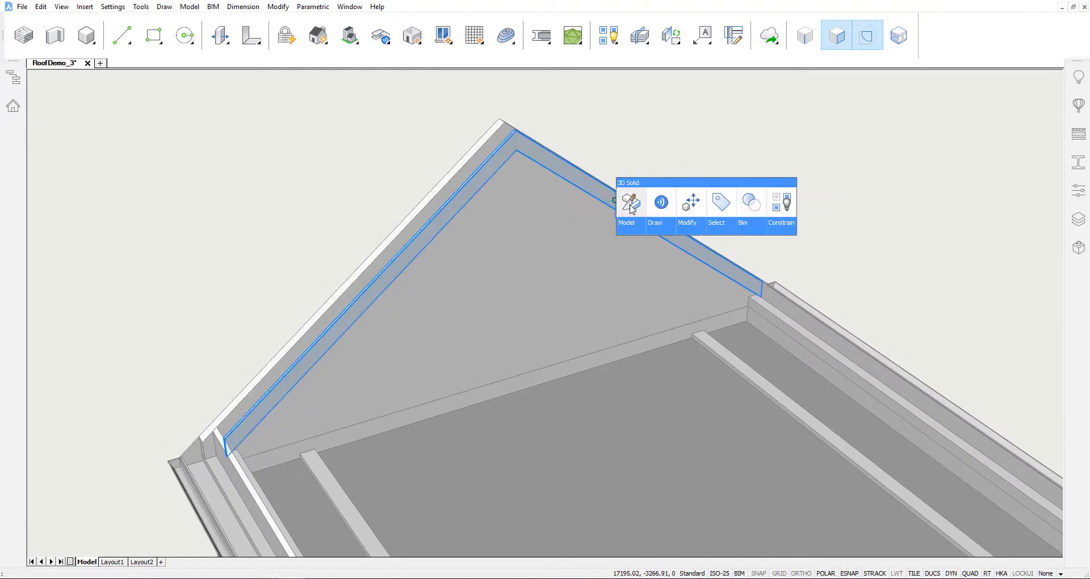
pyautogui.moveTo(632, 223)
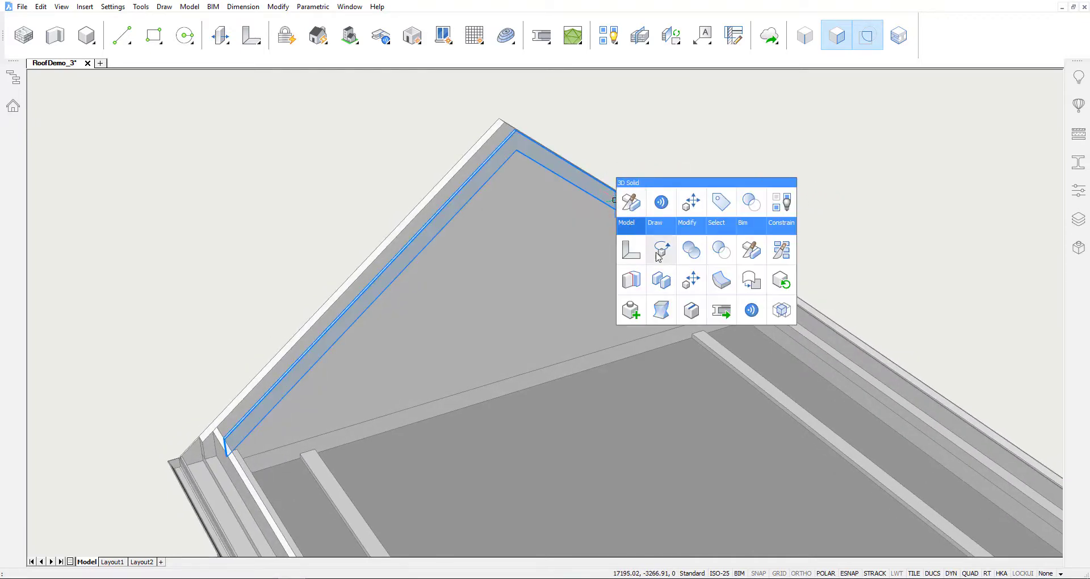
pyautogui.click(782, 255)
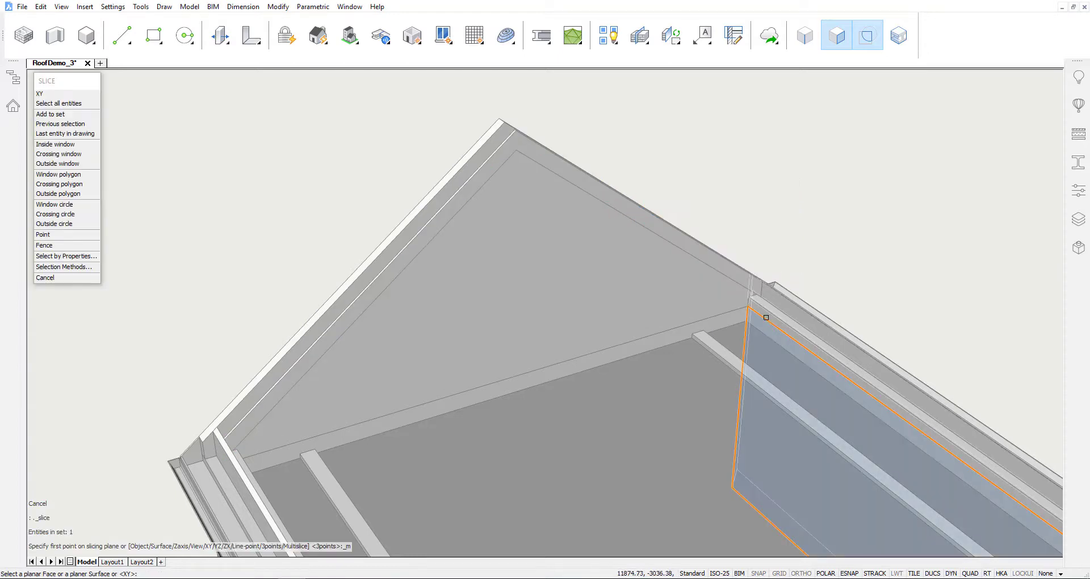
pyautogui.click(766, 317)
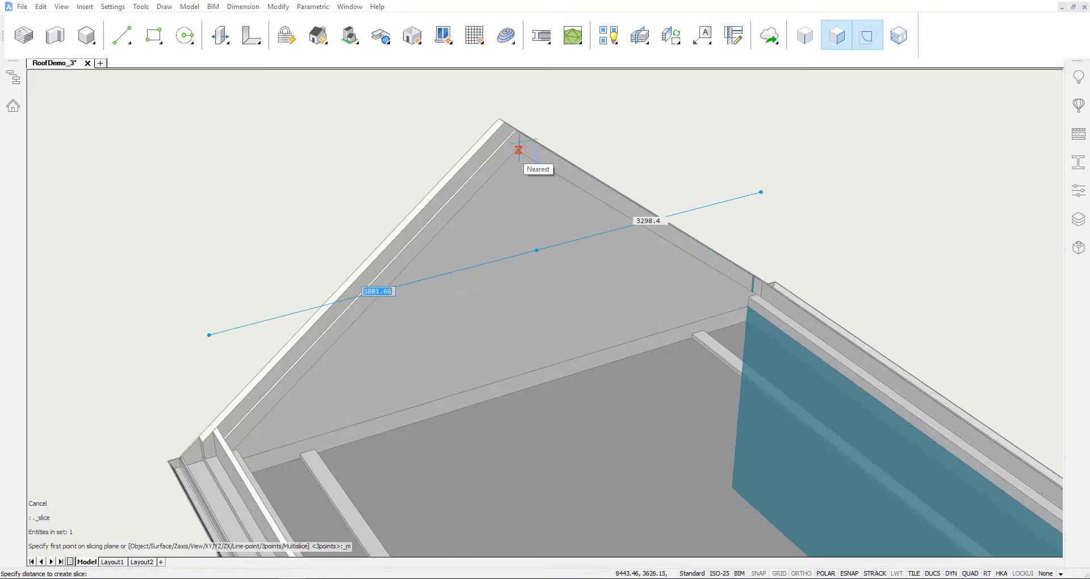
pyautogui.scroll(6, 516, 150)
pyautogui.click(515, 123)
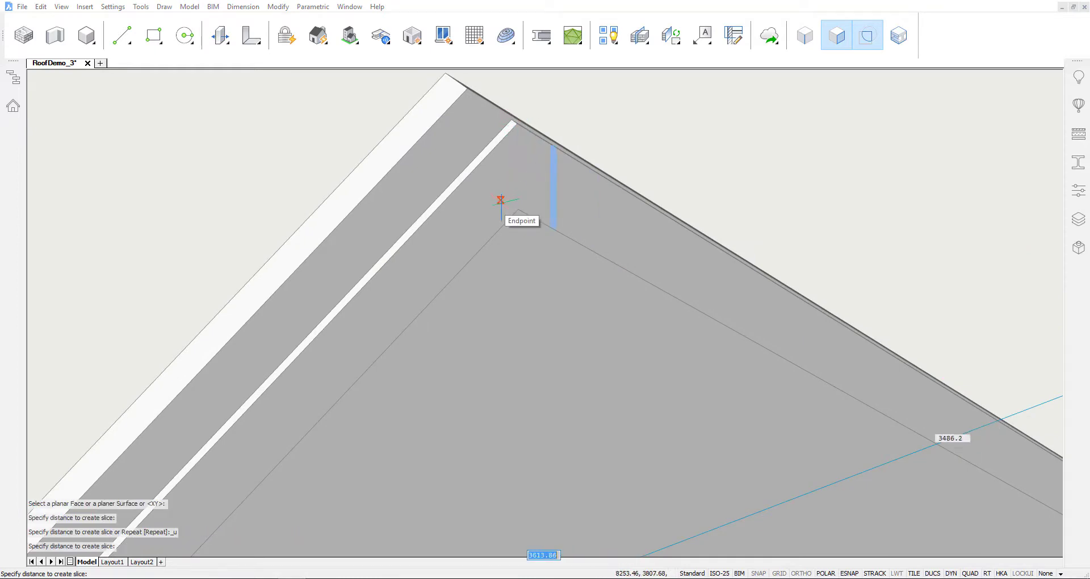
pyautogui.hotkey('ctrl', 'z')
pyautogui.click(515, 205)
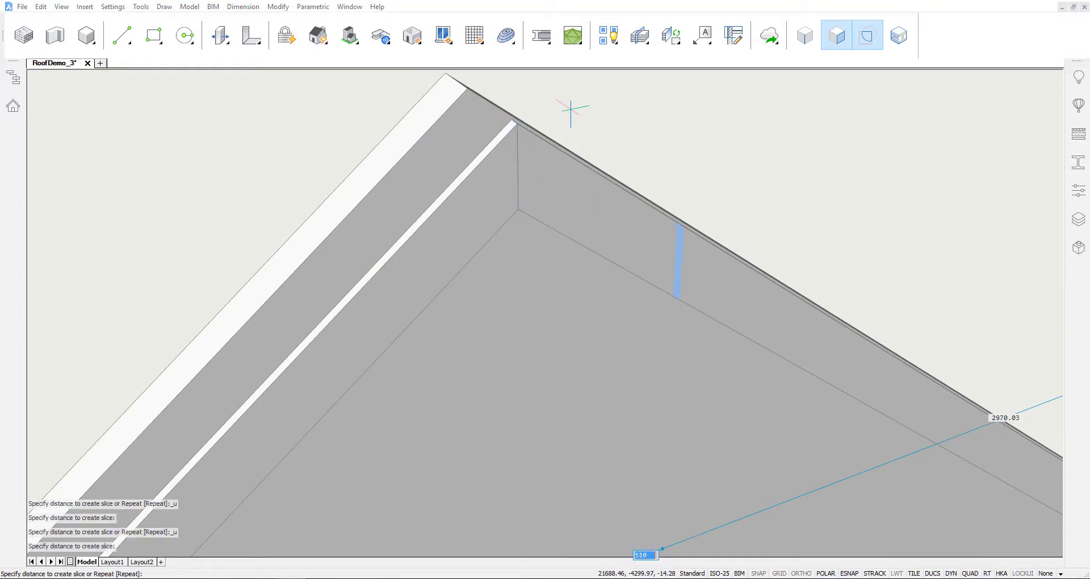
pyautogui.click(573, 110)
# Classify both halves of the sliced gable board as BIM beams
pyautogui.scroll(4, 525, 200)
pyautogui.click(525, 199)
pyautogui.scroll(-2, 456, 205)
pyautogui.click(447, 224)
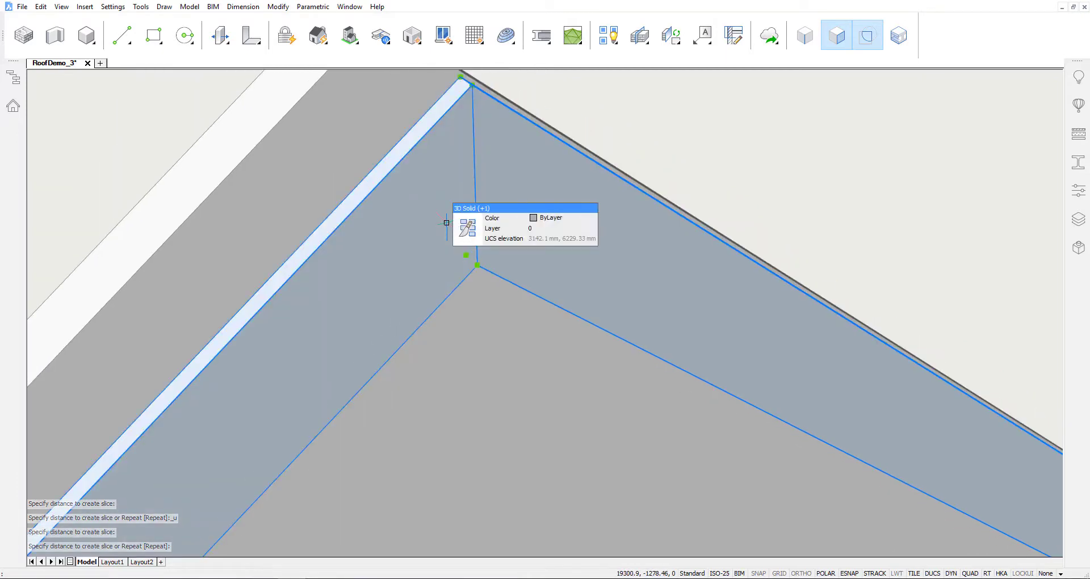
pyautogui.moveTo(466, 229)
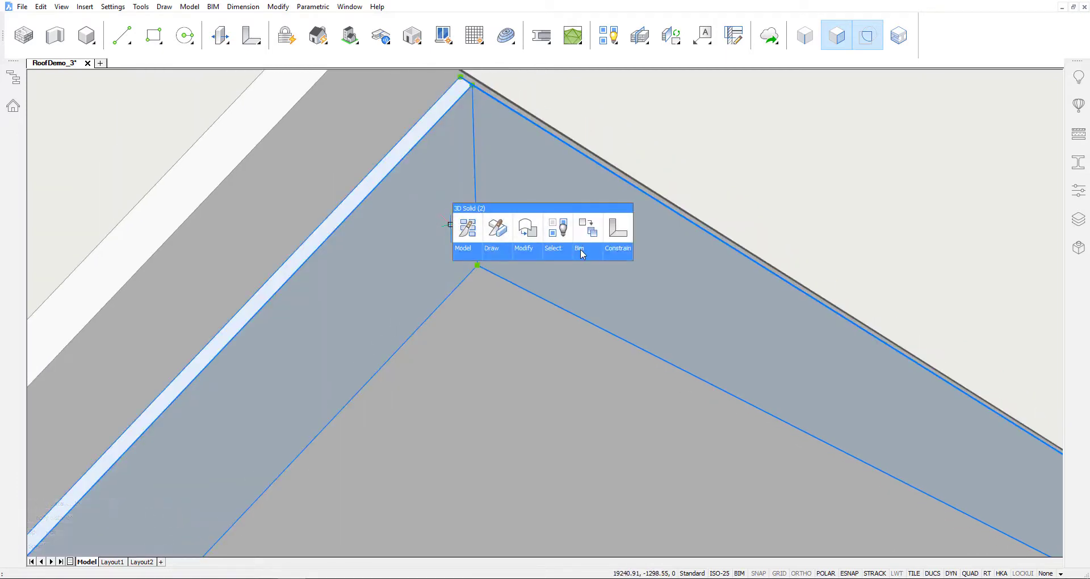
pyautogui.moveTo(583, 256)
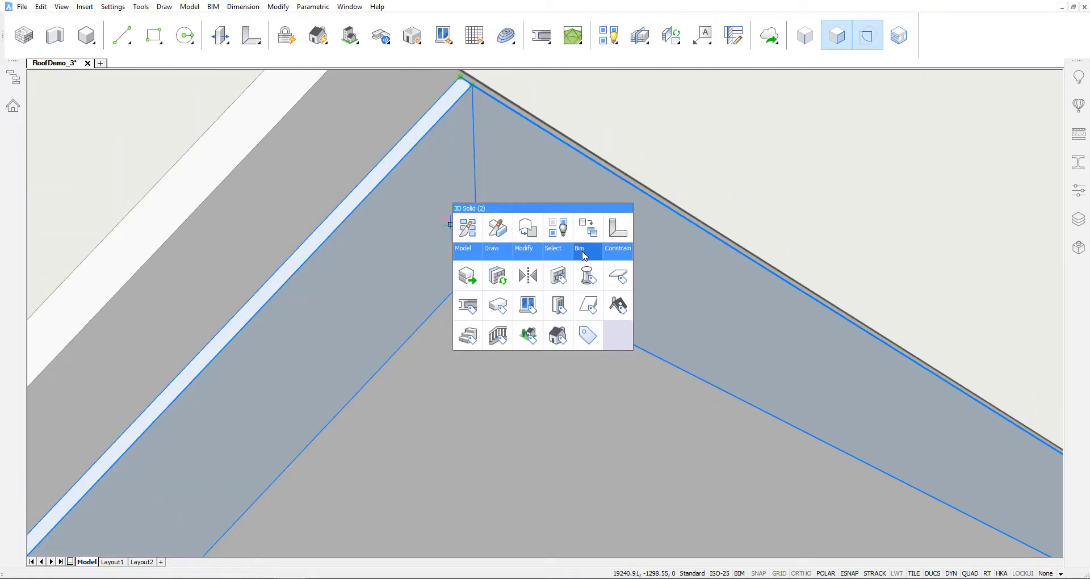
pyautogui.click(471, 317)
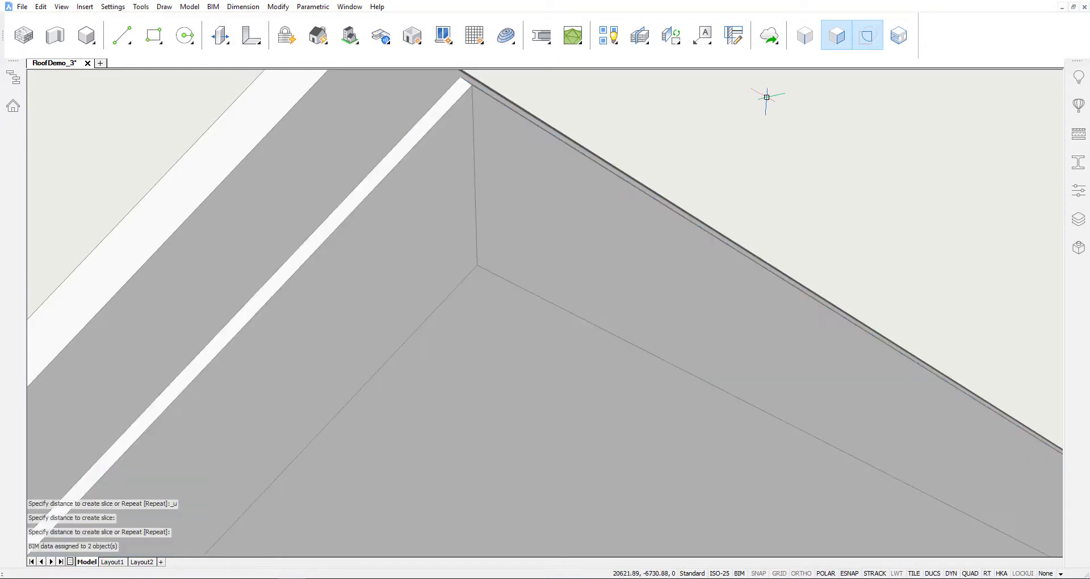
# Search the settings for pushpull and disable the DMPUSHPULL subtract option
pyautogui.scroll(-2, 759, 159)
pyautogui.scroll(-2, 691, 186)
pyautogui.keyDown('shift'); pyautogui.moveTo(691, 186); pyautogui.dragTo(786, 176, button='middle'); pyautogui.keyUp('shift')
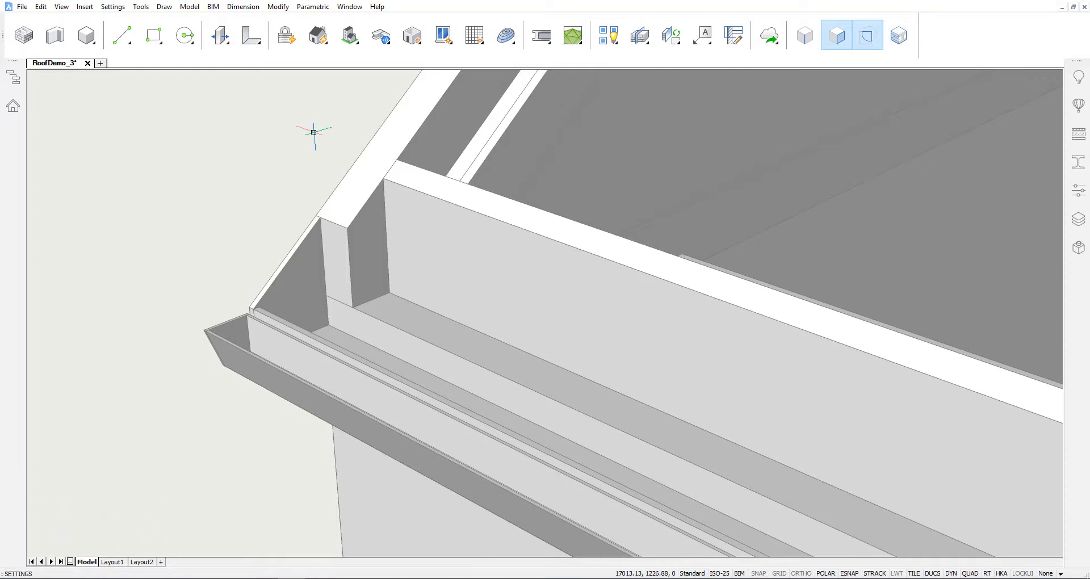
pyautogui.press('Escape')
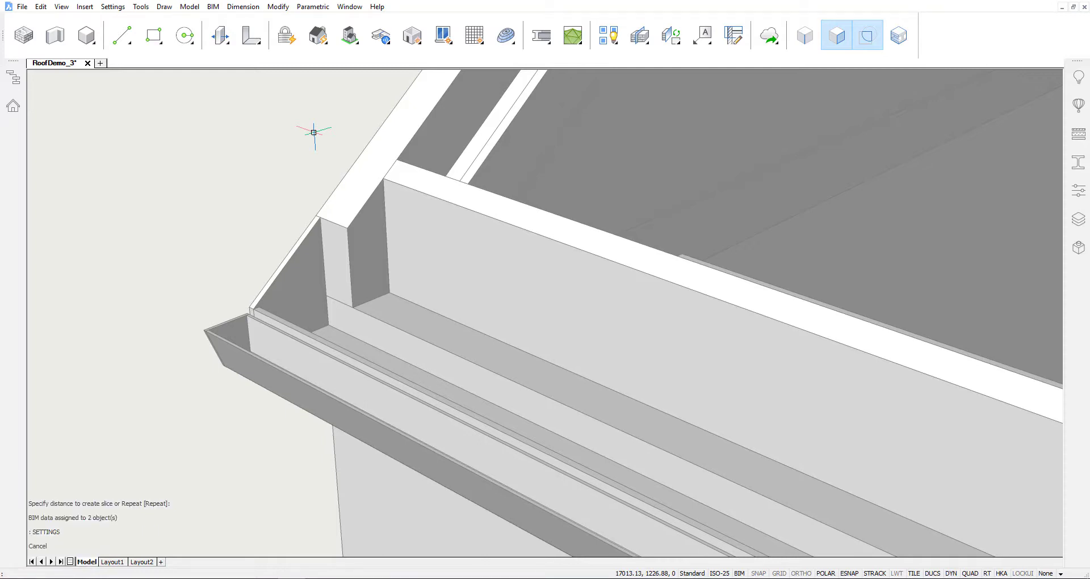
pyautogui.moveTo(333, 158)
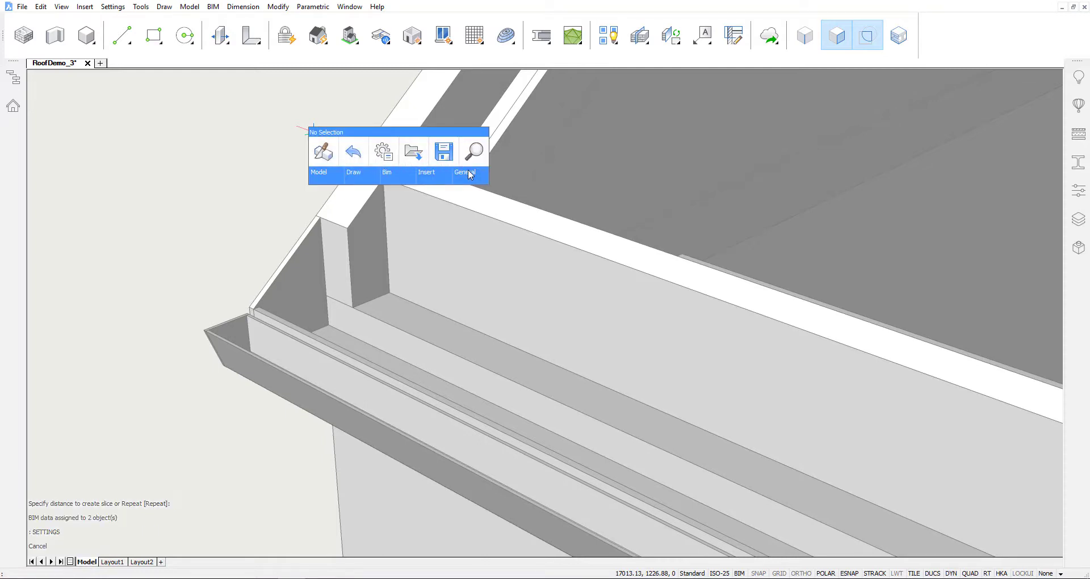
pyautogui.moveTo(469, 173)
pyautogui.click(444, 200)
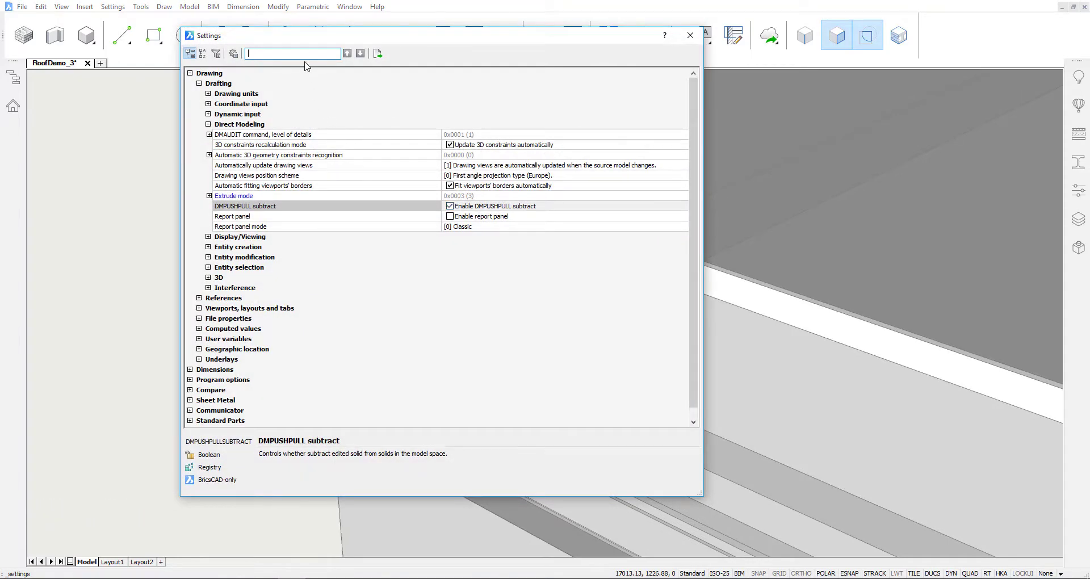
pyautogui.write('pushpull')
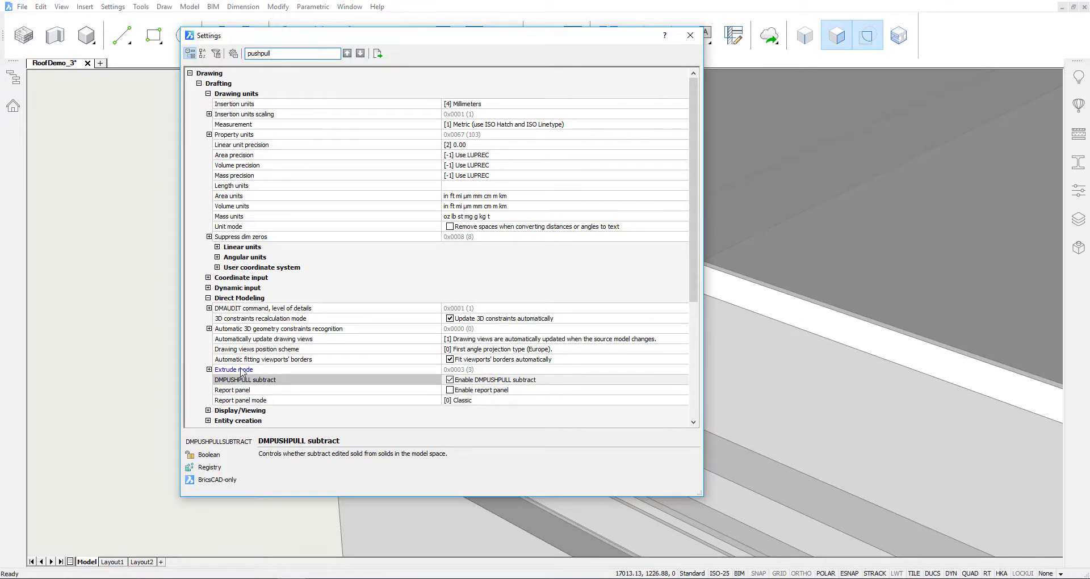
pyautogui.click(450, 380)
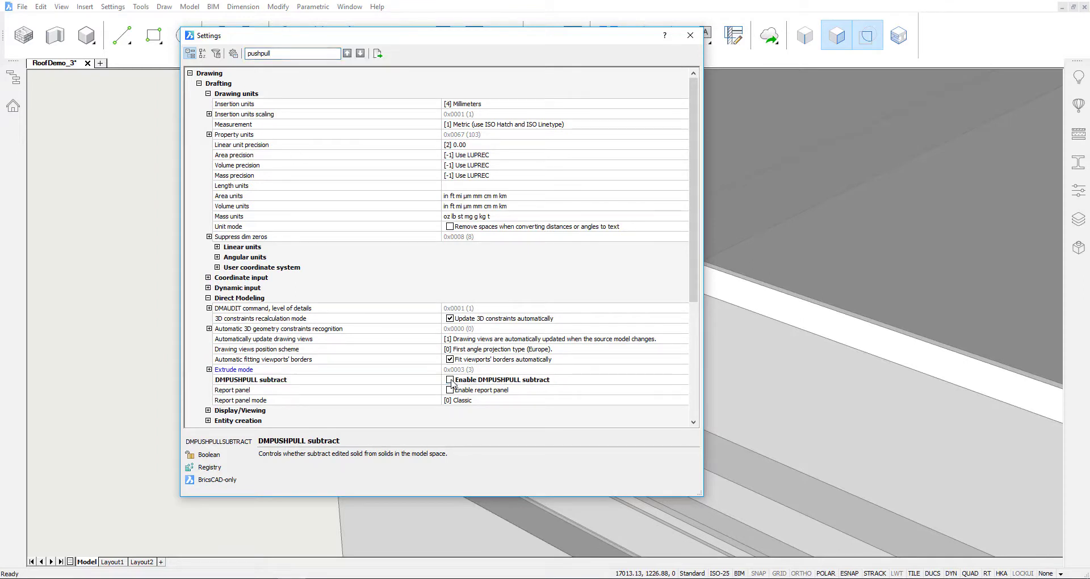
pyautogui.click(690, 35)
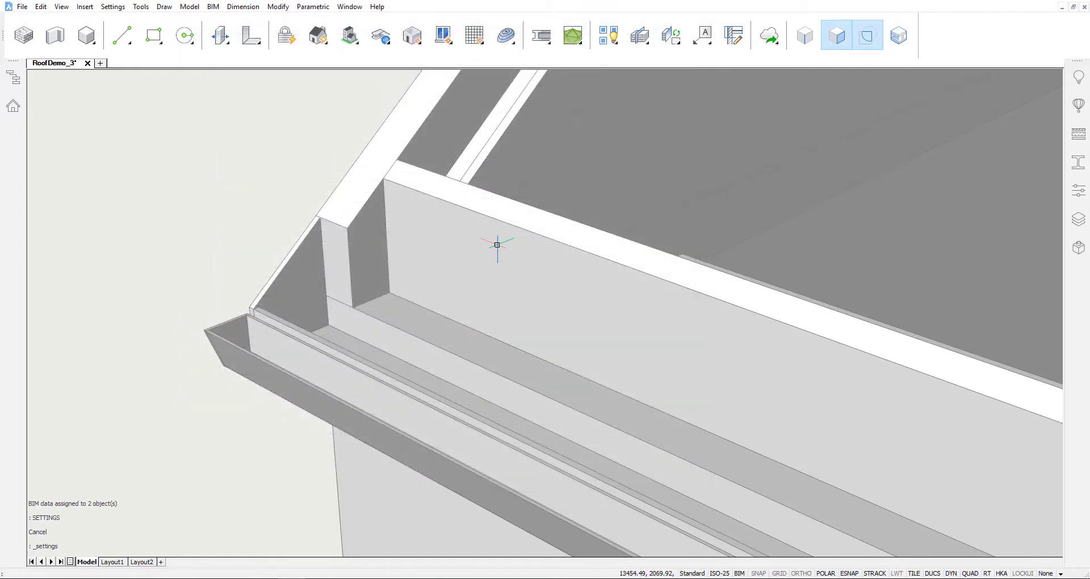
# Push/pull the rafter's lower end face outward through the side wall, extending it to the eaves
pyautogui.press('Tab')
pyautogui.press('Tab')
pyautogui.press('Tab')
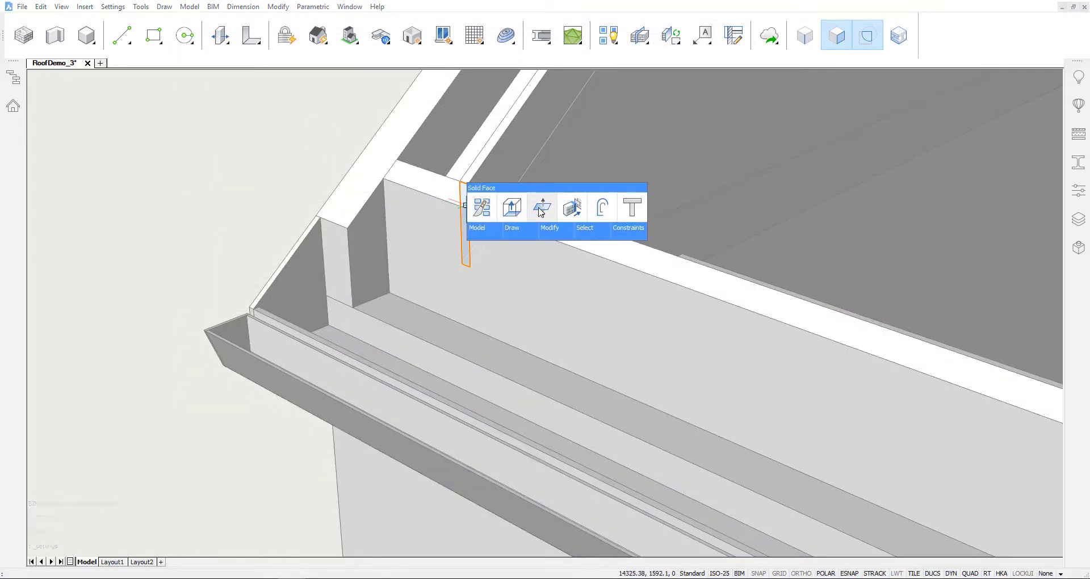
pyautogui.click(541, 210)
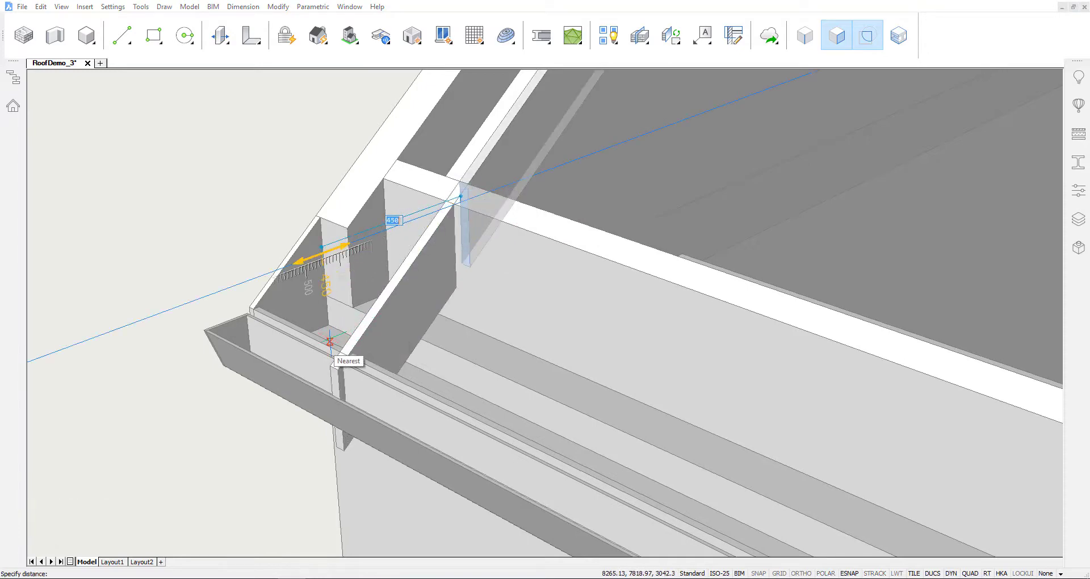
pyautogui.press('Escape')
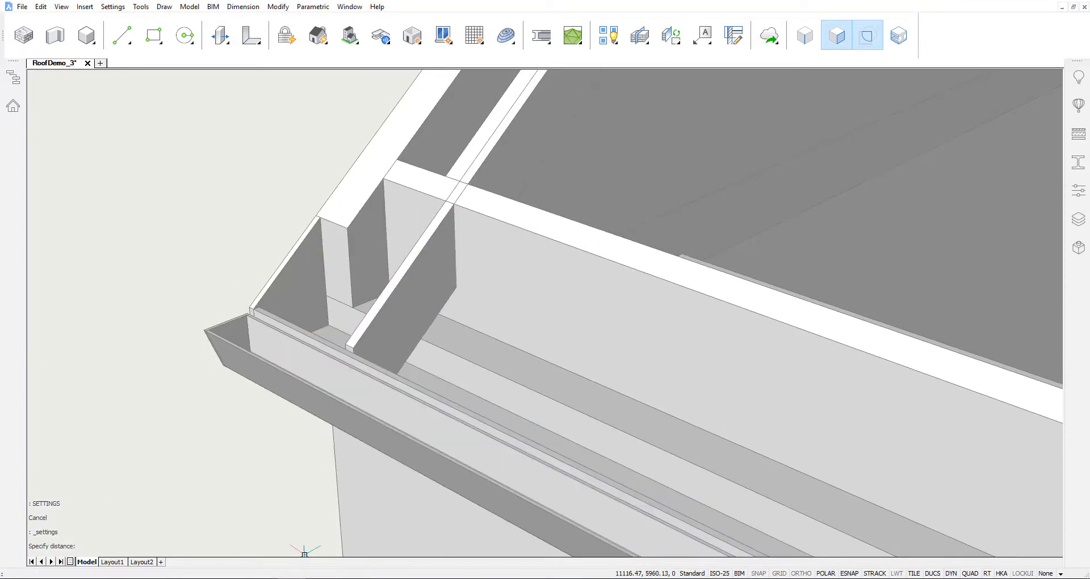
# Slice the extended rafter along the eaves' underside face and delete the offcut sticking out below it
pyautogui.keyDown('shift'); pyautogui.moveTo(305, 553); pyautogui.dragTo(318, 335, button='middle'); pyautogui.keyUp('shift')
pyautogui.keyDown('shift'); pyautogui.moveTo(448, 533); pyautogui.dragTo(454, 486, button='middle'); pyautogui.keyUp('shift')
pyautogui.moveTo(413, 424)
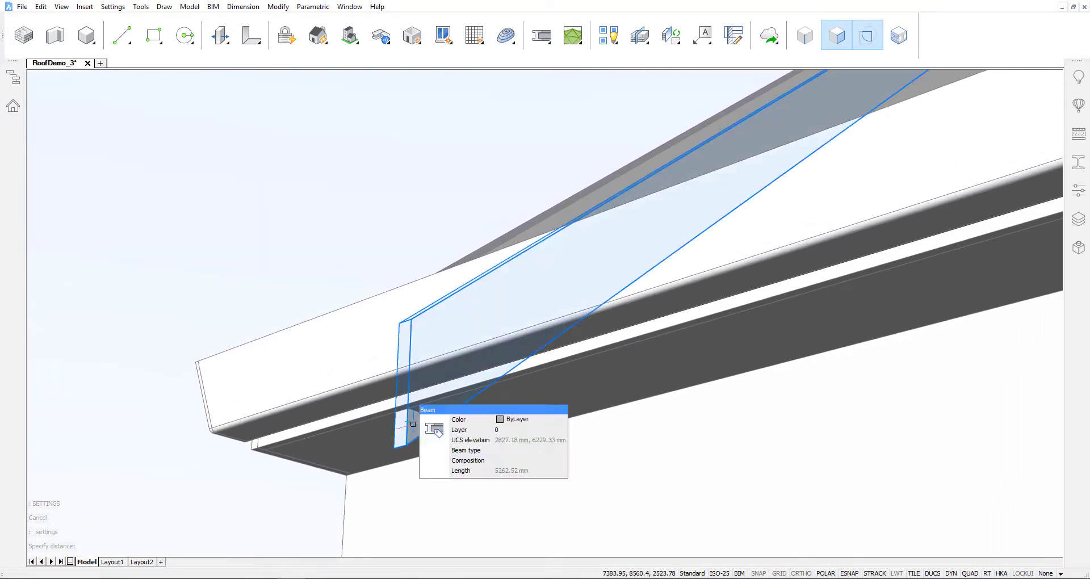
pyautogui.moveTo(434, 454)
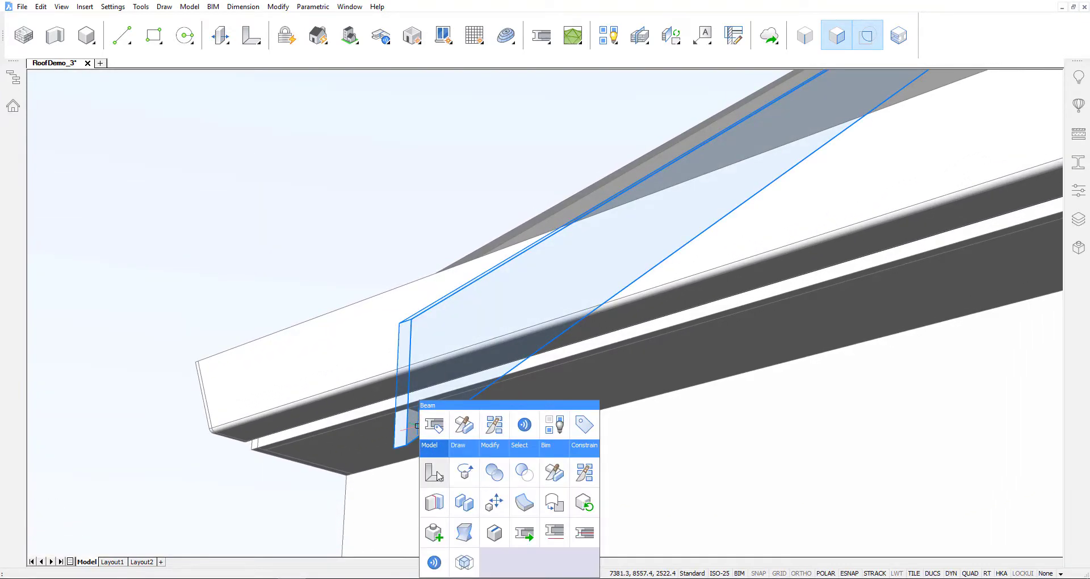
pyautogui.click(551, 474)
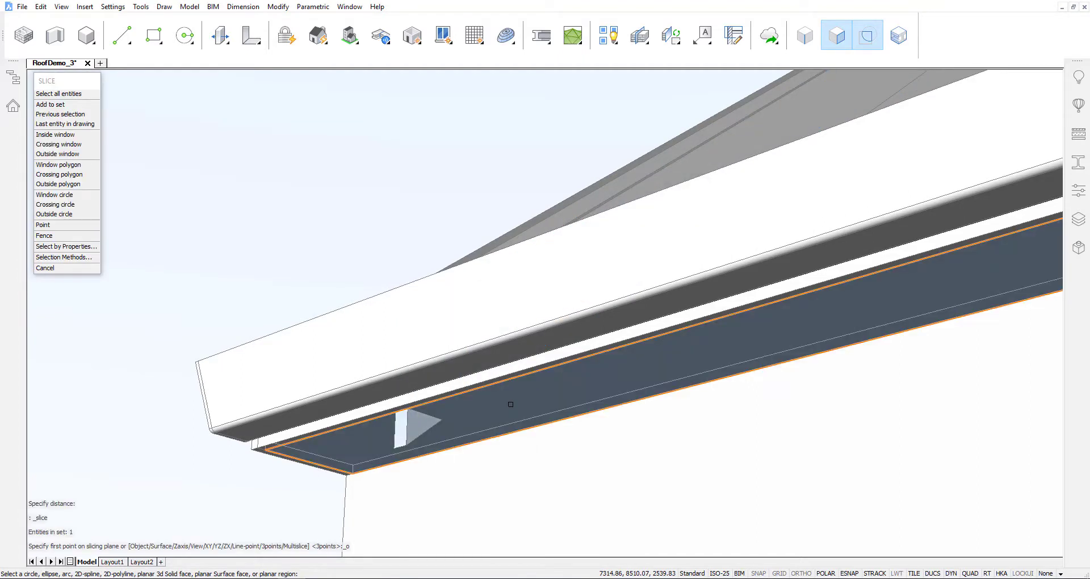
pyautogui.click(510, 404)
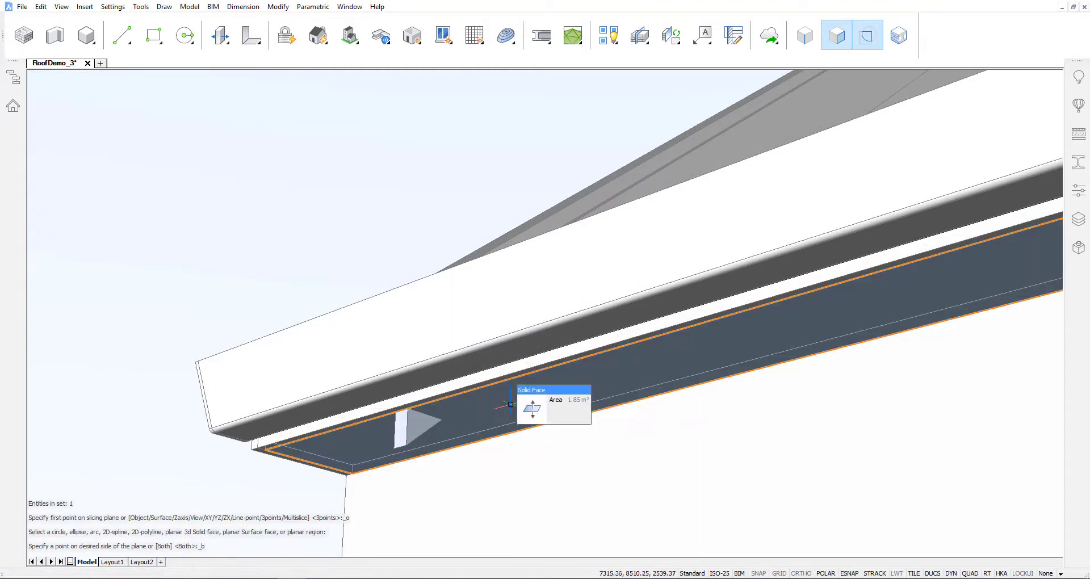
pyautogui.press('Tab')
pyautogui.click(414, 426)
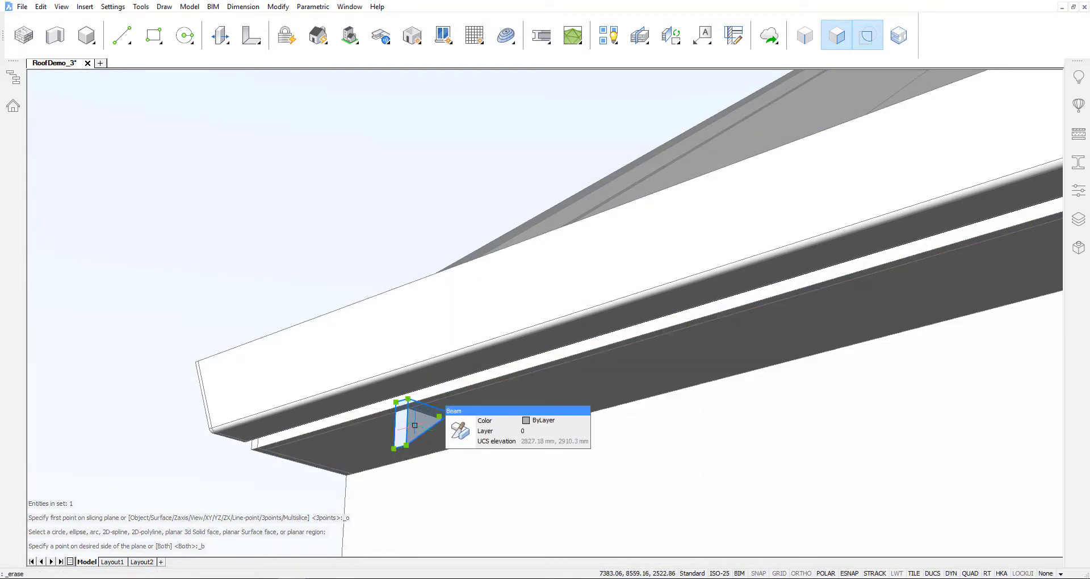
pyautogui.press('Delete')
# Linearly propagate the rafter's connection to the side wall, including its lower end face as detail, and apply it to the opposite rafter
pyautogui.keyDown('shift'); pyautogui.moveTo(636, 114); pyautogui.dragTo(544, 316, button='middle'); pyautogui.keyUp('shift')
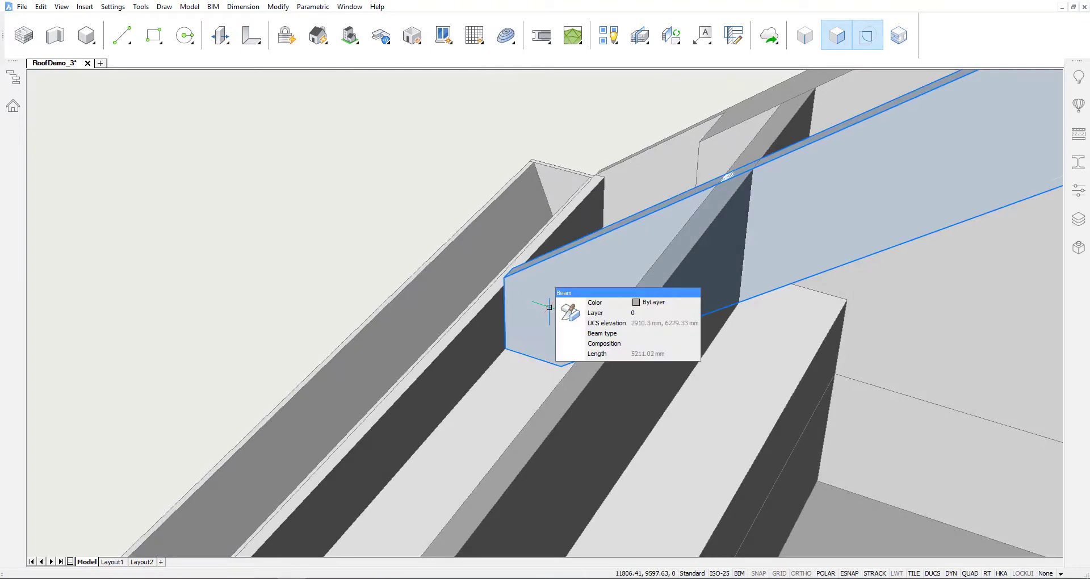
pyautogui.keyDown('shift'); pyautogui.moveTo(540, 536); pyautogui.dragTo(795, 542, button='middle'); pyautogui.keyUp('shift')
pyautogui.keyDown('shift'); pyautogui.moveTo(548, 553); pyautogui.dragTo(468, 326, button='middle'); pyautogui.keyUp('shift')
pyautogui.click(390, 43)
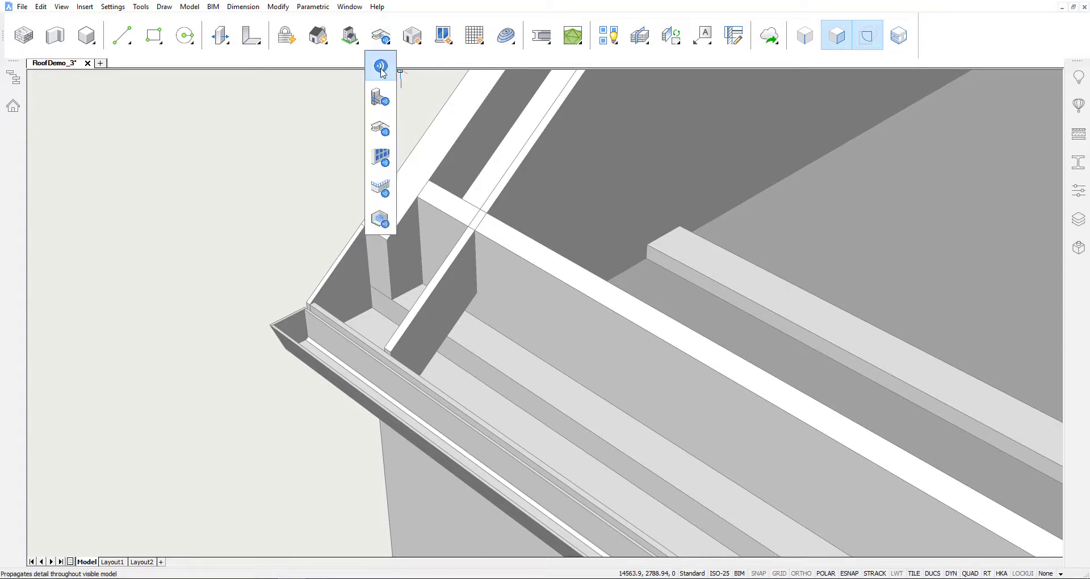
pyautogui.click(379, 130)
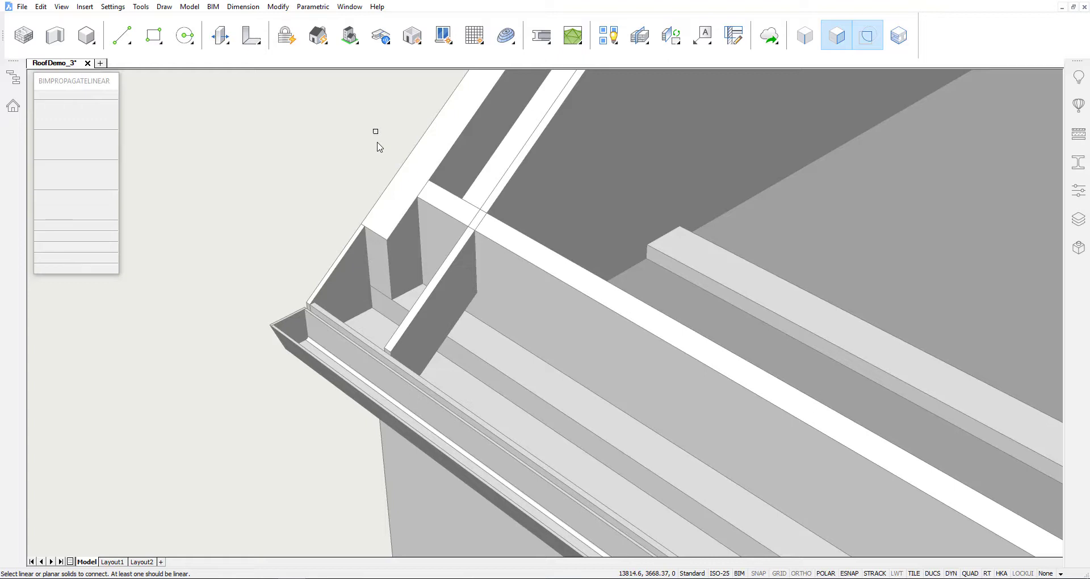
pyautogui.click(523, 333)
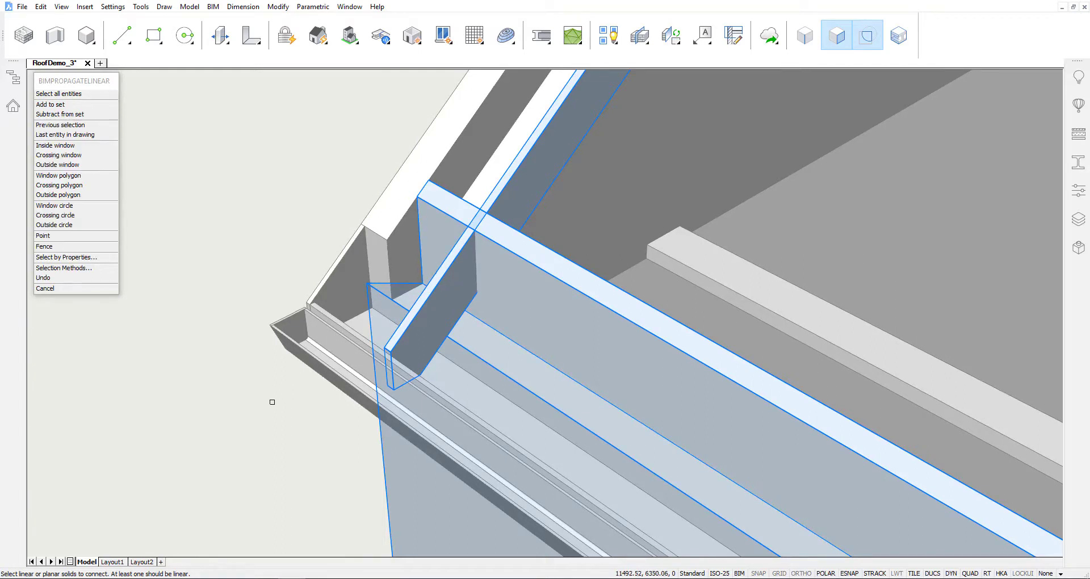
pyautogui.press('Return')
pyautogui.scroll(2, 272, 402)
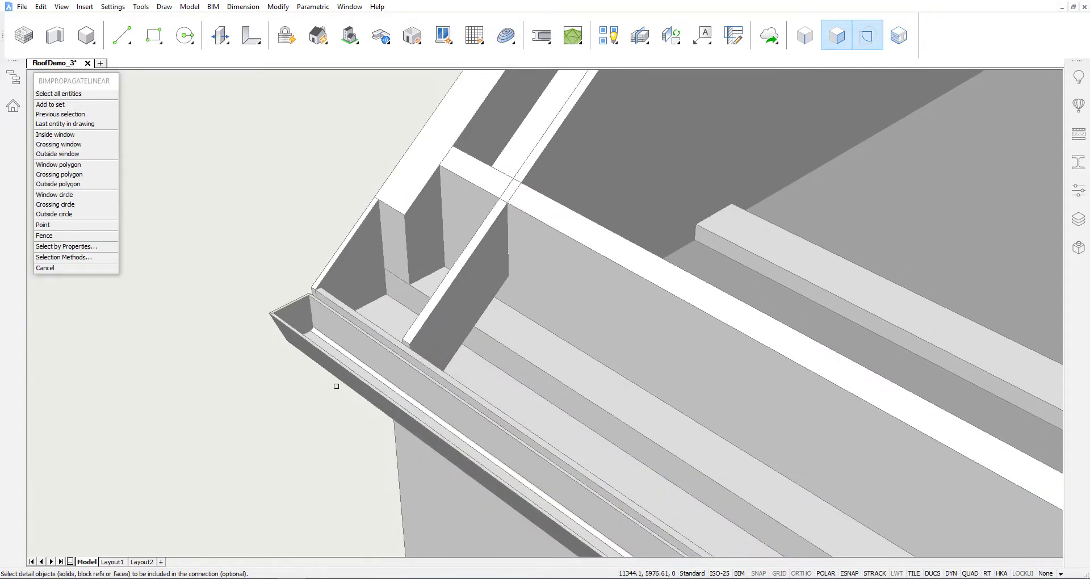
pyautogui.click(407, 344)
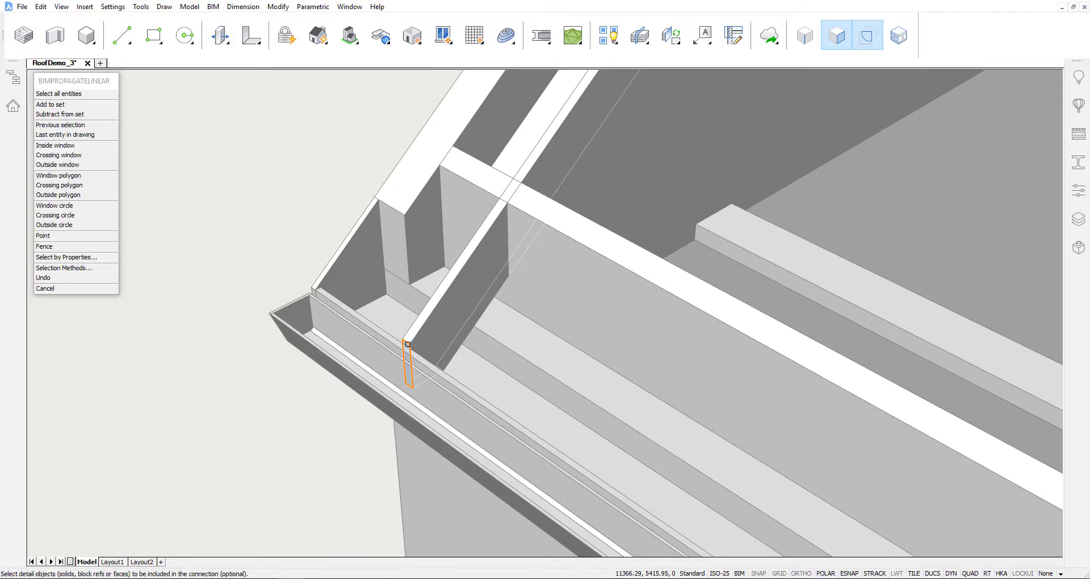
pyautogui.press('Return')
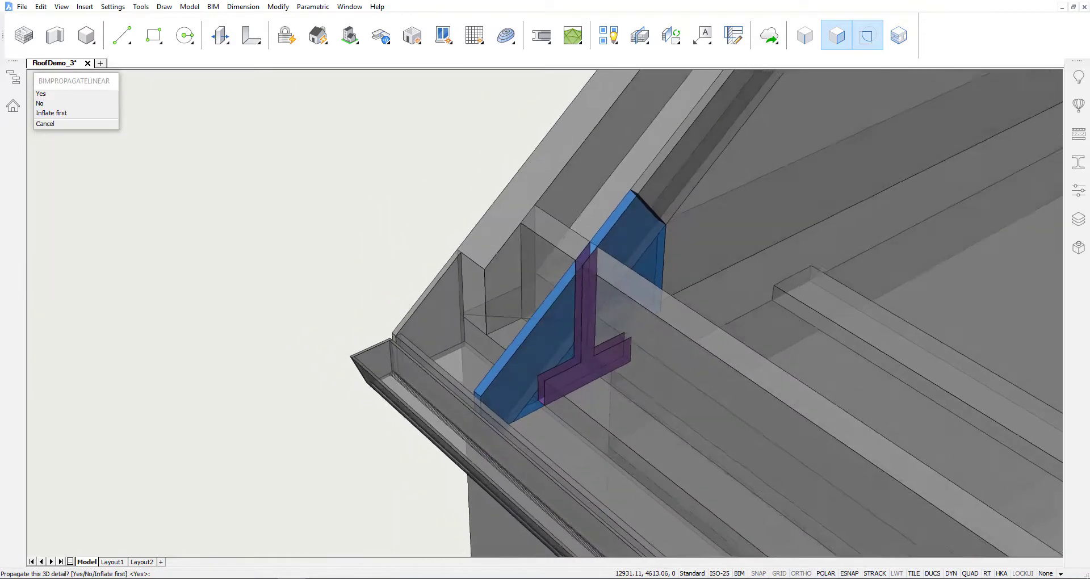
pyautogui.press('Return')
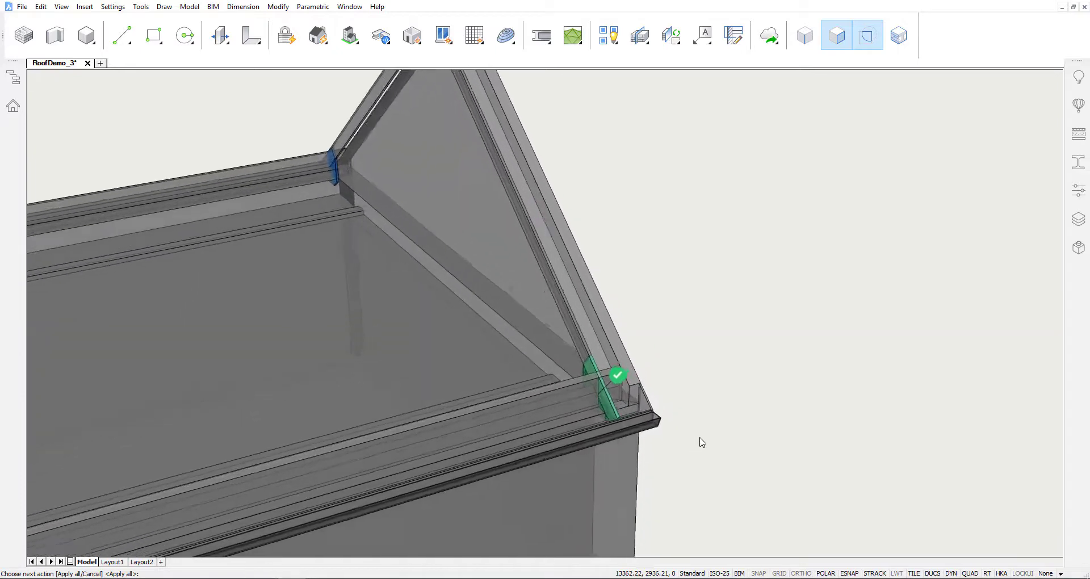
pyautogui.press('Return')
# Turn off face and boundary selection
pyautogui.keyDown('shift'); pyautogui.moveTo(738, 328); pyautogui.dragTo(645, 367, button='middle'); pyautogui.keyUp('shift')
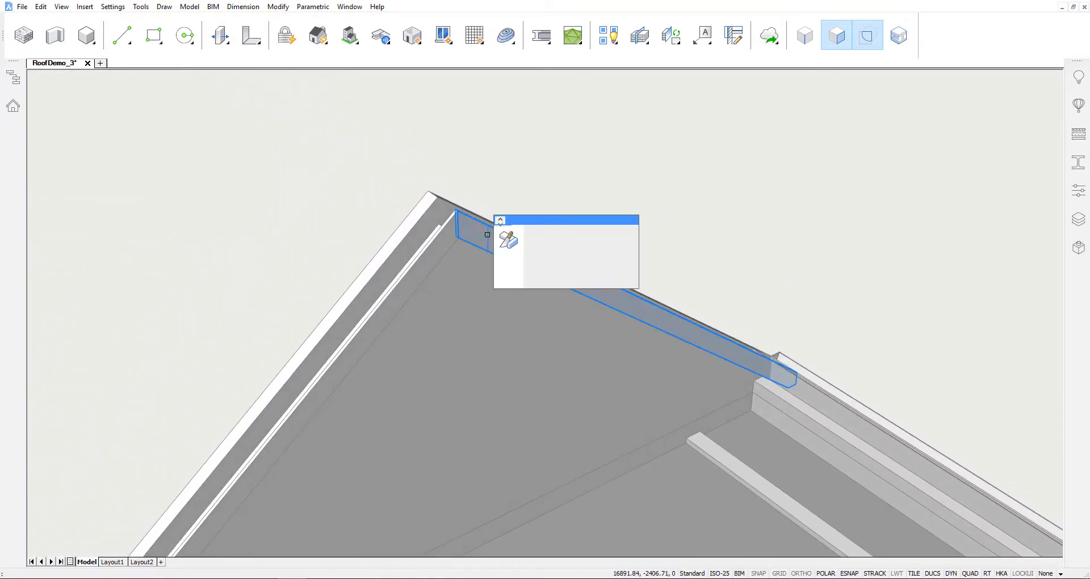
pyautogui.click(868, 43)
pyautogui.click(868, 43)
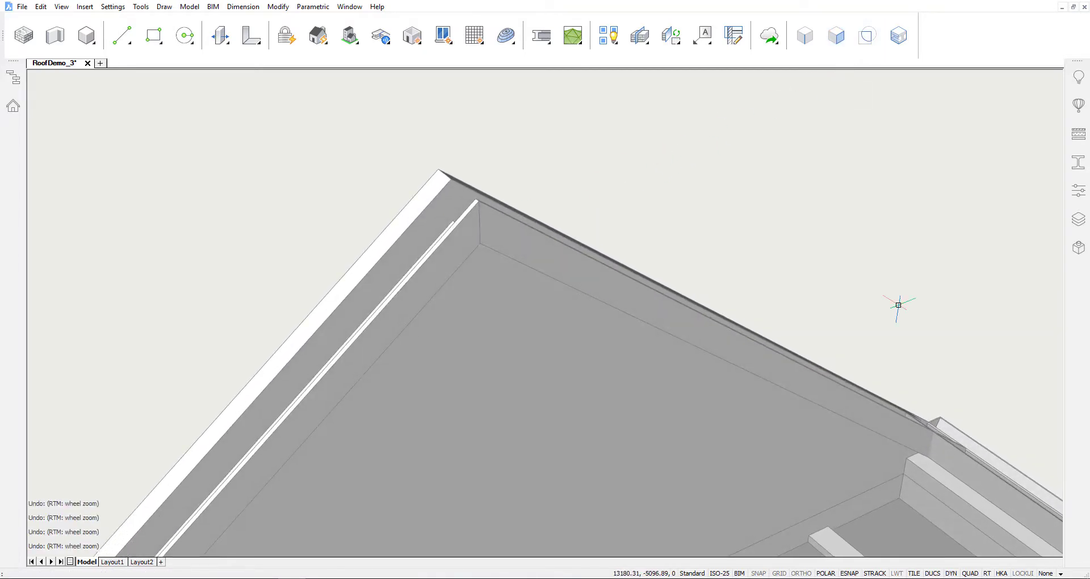
# Set up a linear propagation with the two opposite side walls as connected solids and both gable rafters as detail objects
pyautogui.scroll(-1, 847, 284)
pyautogui.keyDown('shift'); pyautogui.moveTo(846, 284); pyautogui.dragTo(903, 247, button='middle'); pyautogui.keyUp('shift')
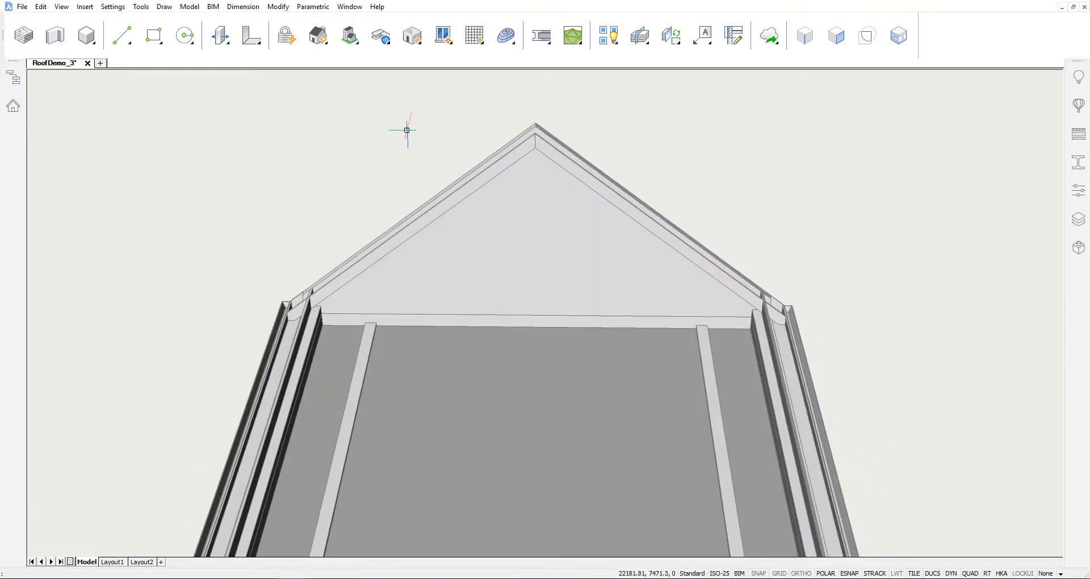
pyautogui.click(380, 37)
pyautogui.click(380, 126)
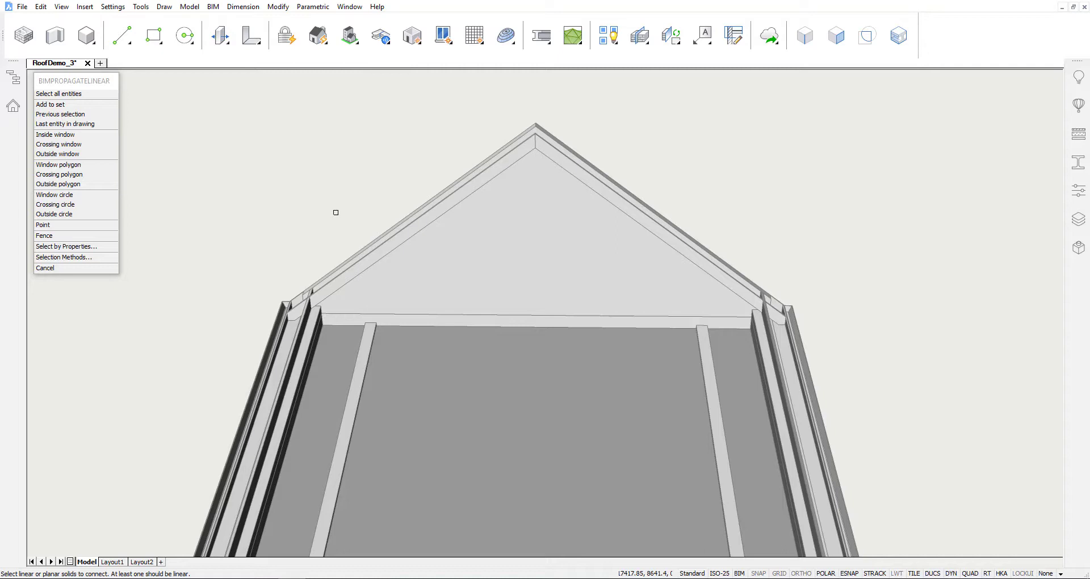
pyautogui.click(312, 318)
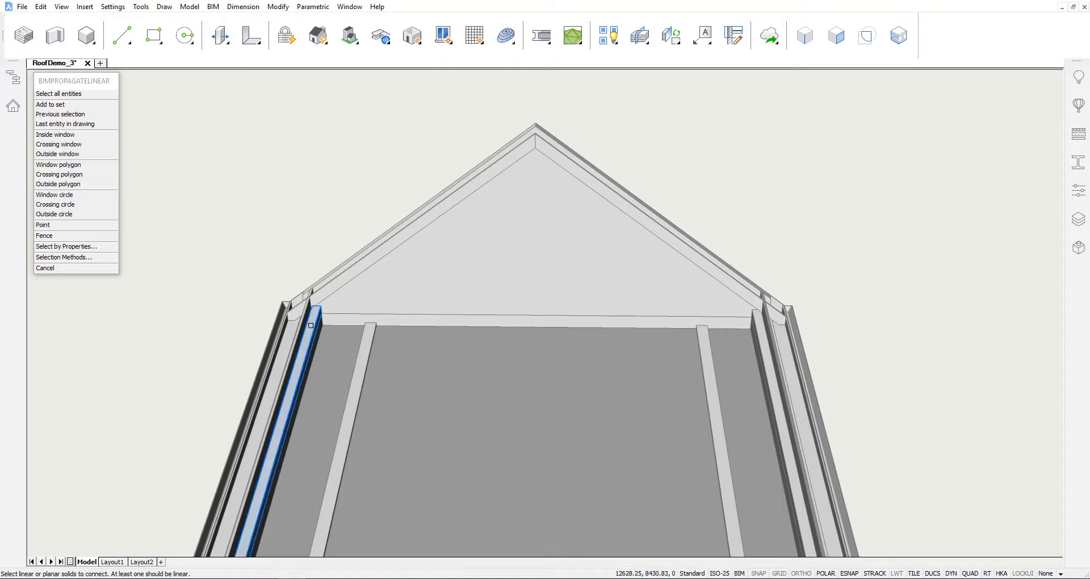
pyautogui.click(758, 344)
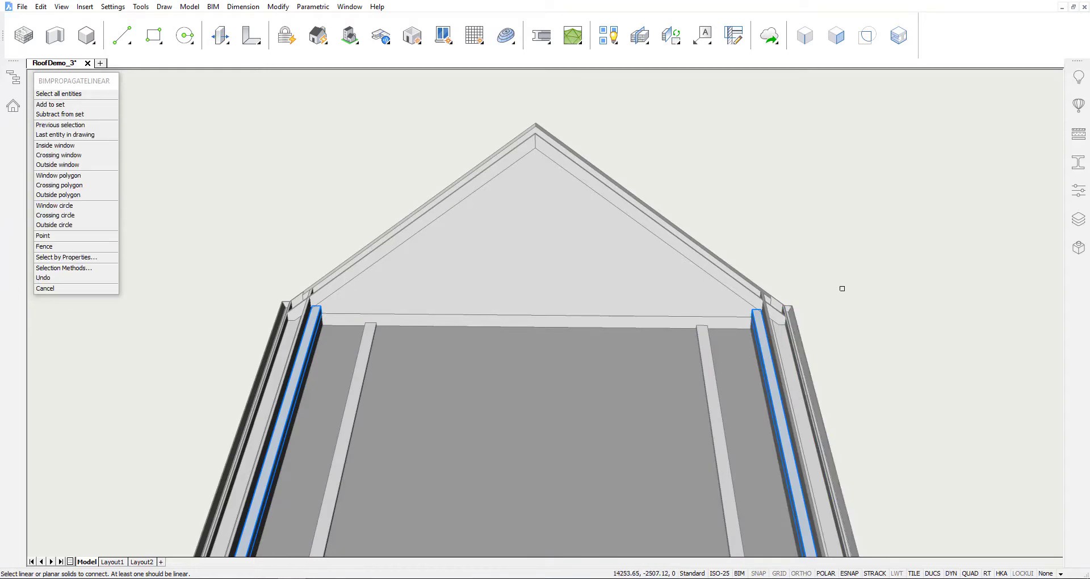
pyautogui.press('Return')
pyautogui.click(565, 157)
pyautogui.click(529, 151)
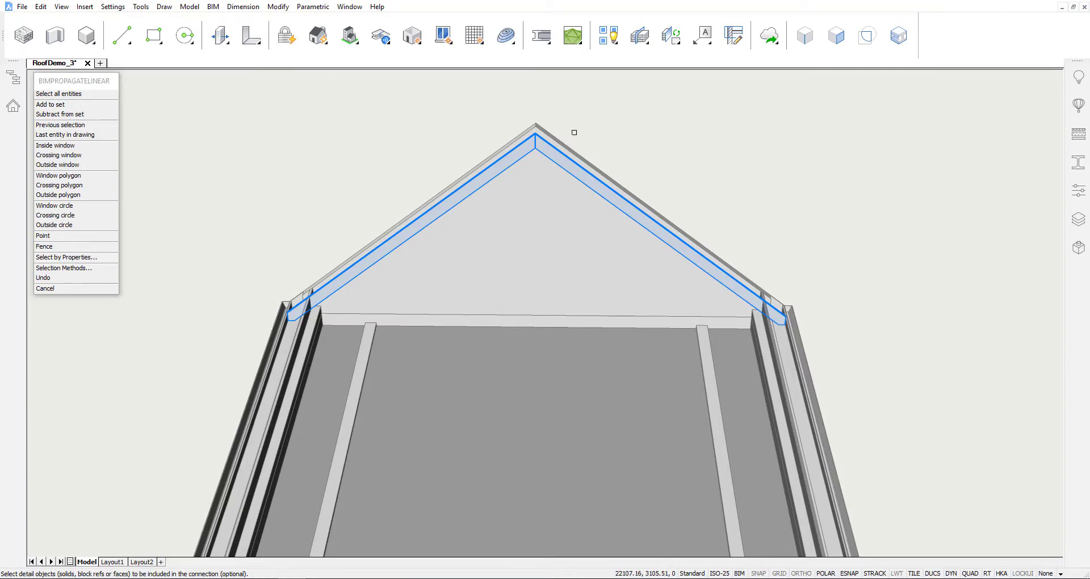
pyautogui.press('Return')
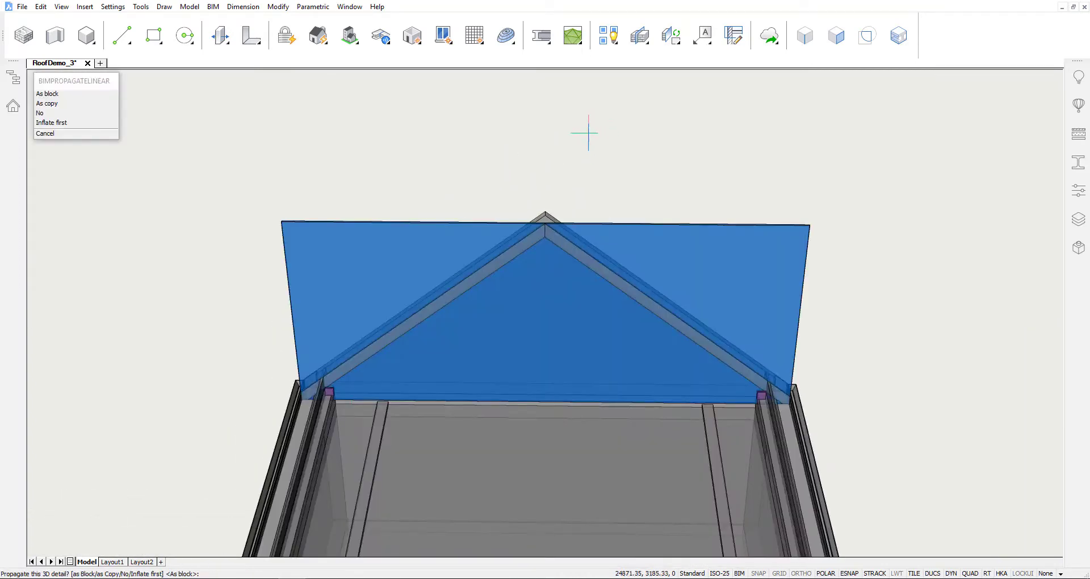
# Propagate the rafter pair as a copy, review the placement alternatives at the other gable, and apply the suggestion
pyautogui.click(57, 105)
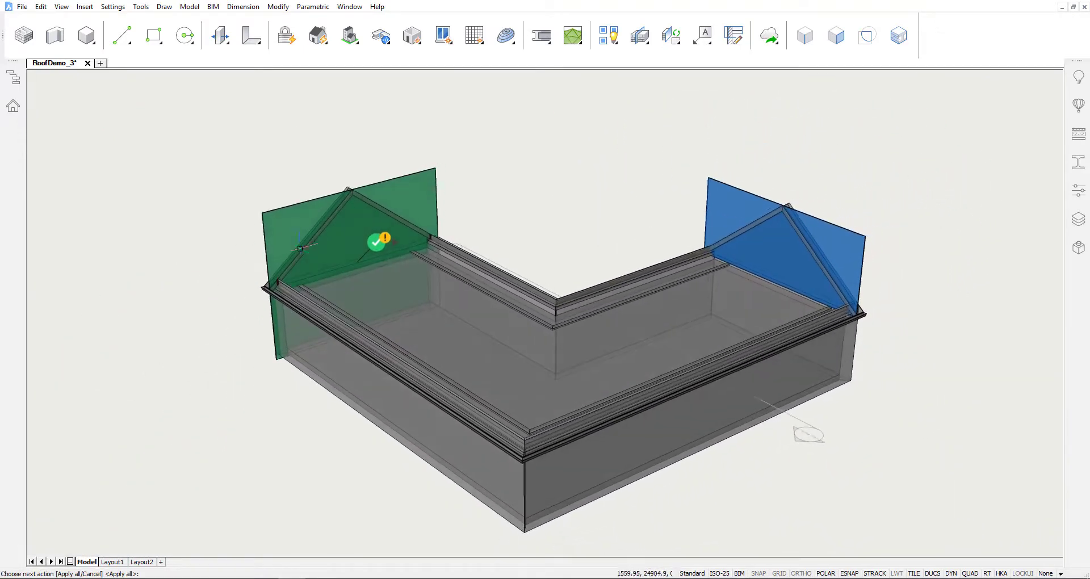
pyautogui.click(384, 240)
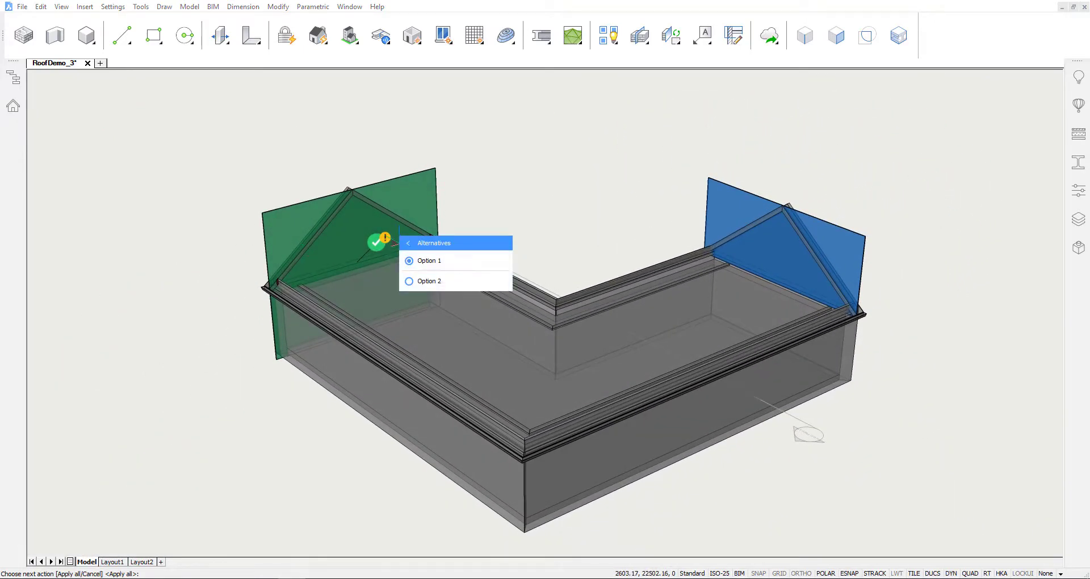
pyautogui.press('Return')
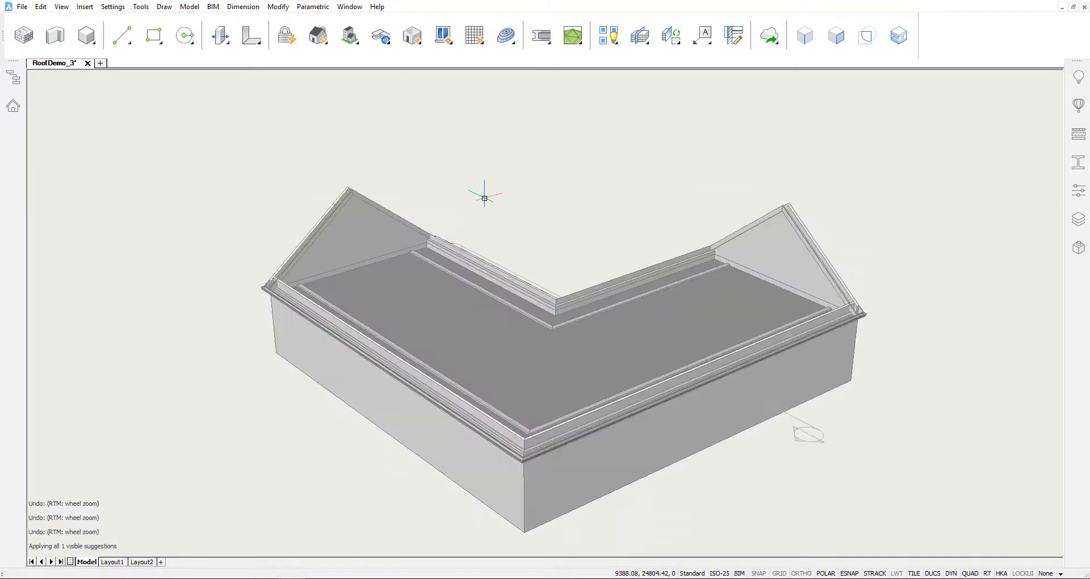
pyautogui.scroll(6, 847, 486)
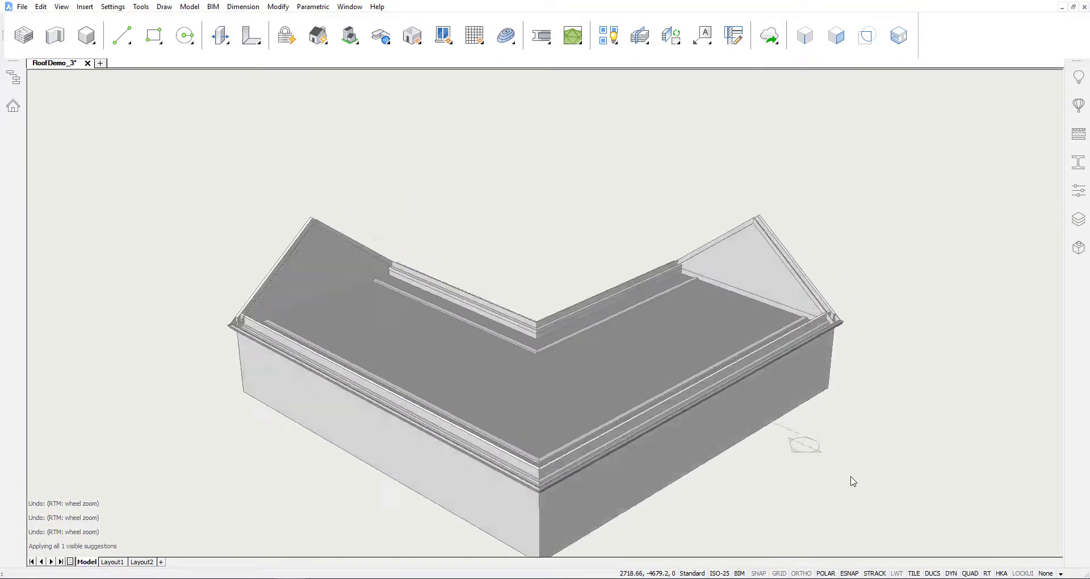
# Copy the rafter pair at the gable wall along its wing, repeating it at equal spacing past the far wall
pyautogui.scroll(3, 897, 299)
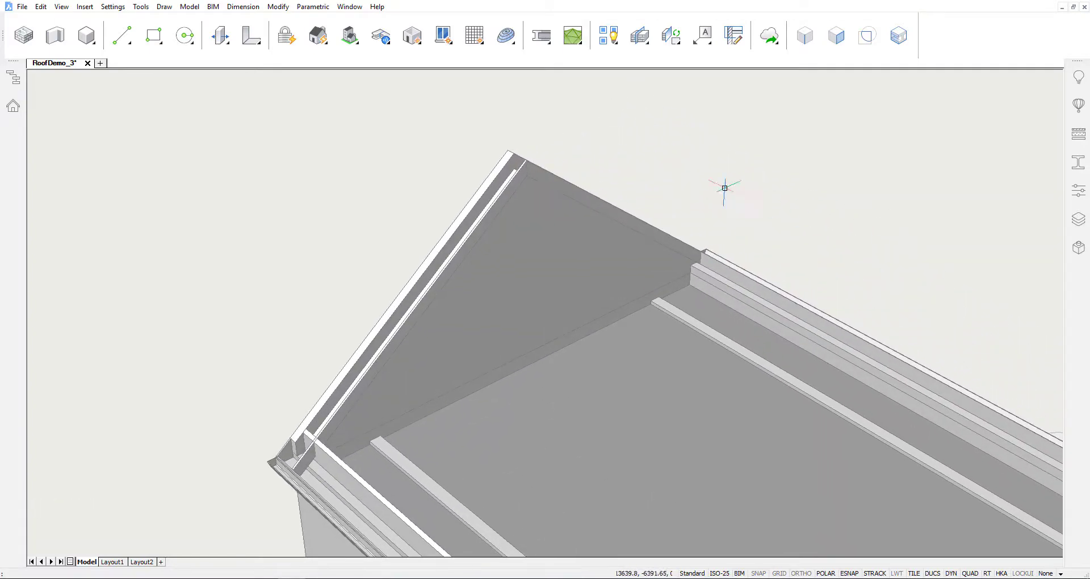
pyautogui.click(553, 170)
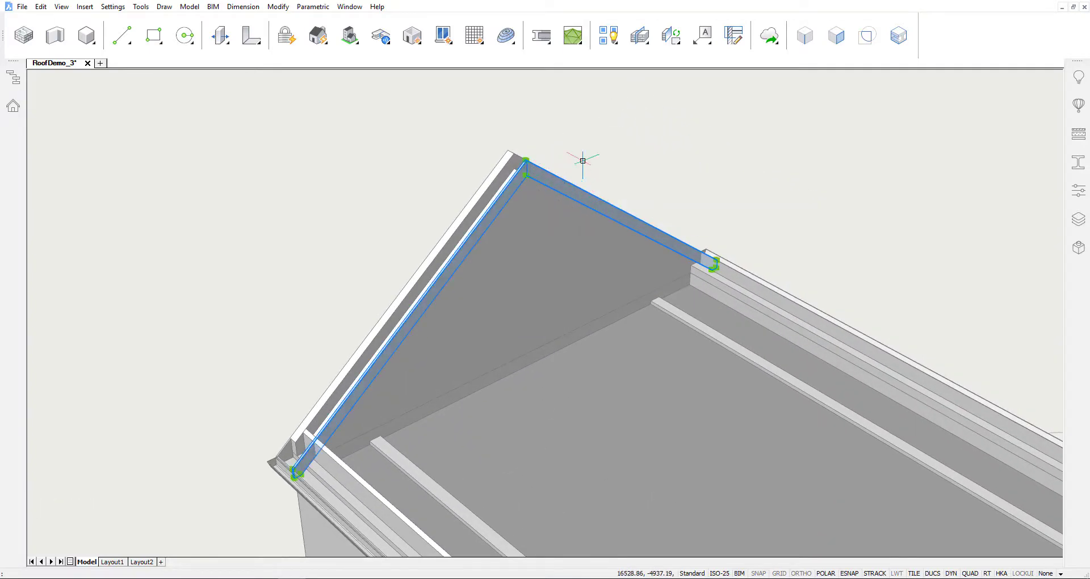
pyautogui.moveTo(638, 141)
pyautogui.moveTo(707, 183)
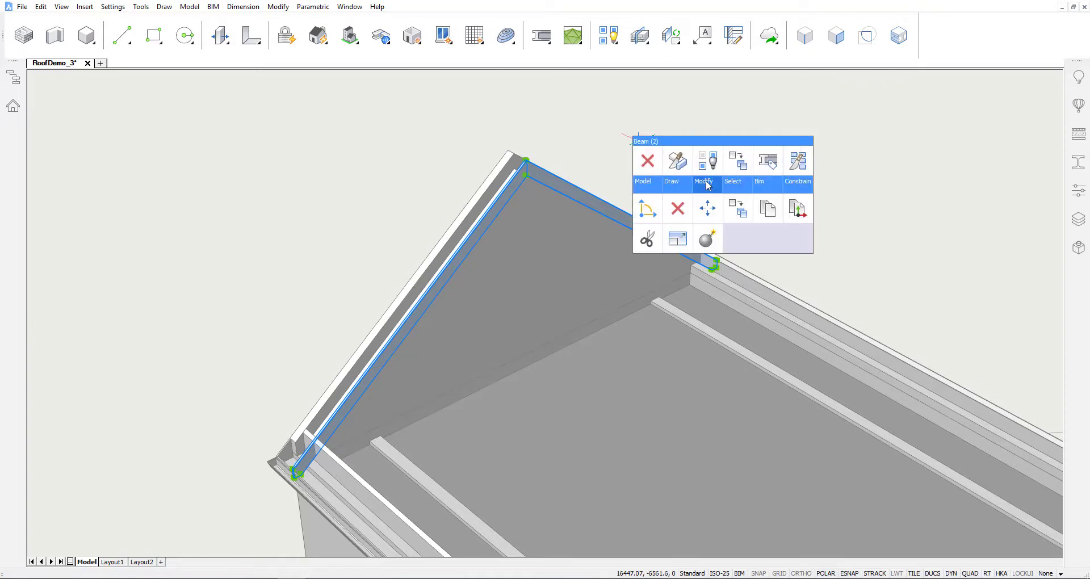
pyautogui.click(736, 209)
pyautogui.click(659, 141)
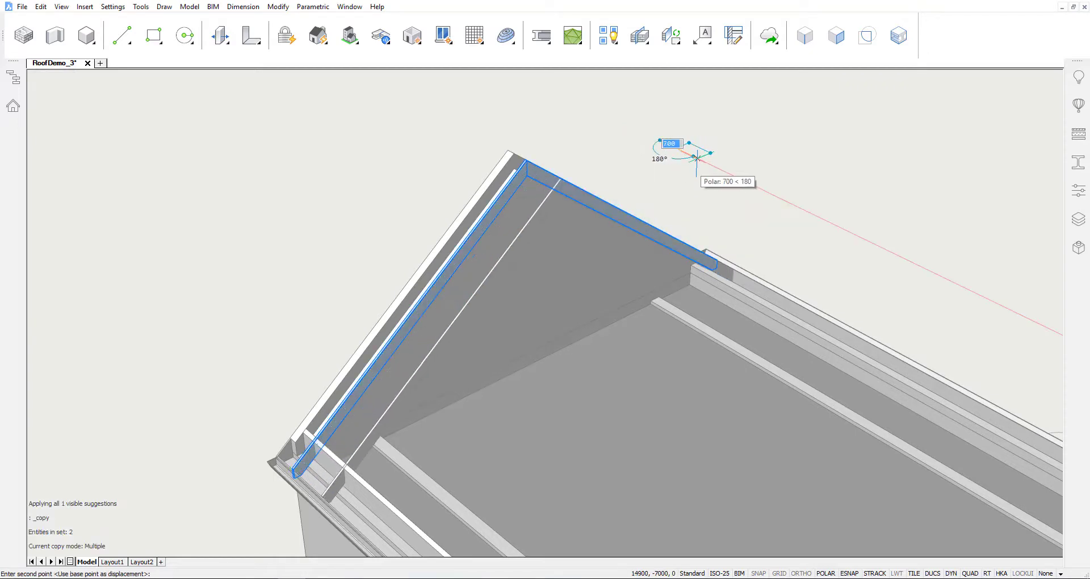
pyautogui.press('Return')
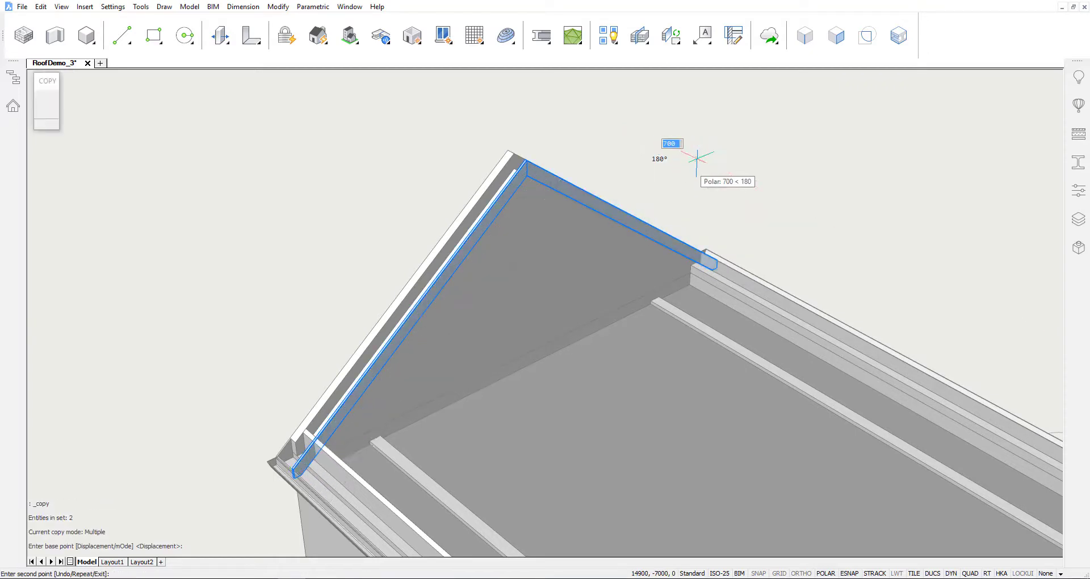
pyautogui.write('r')
pyautogui.press('Return')
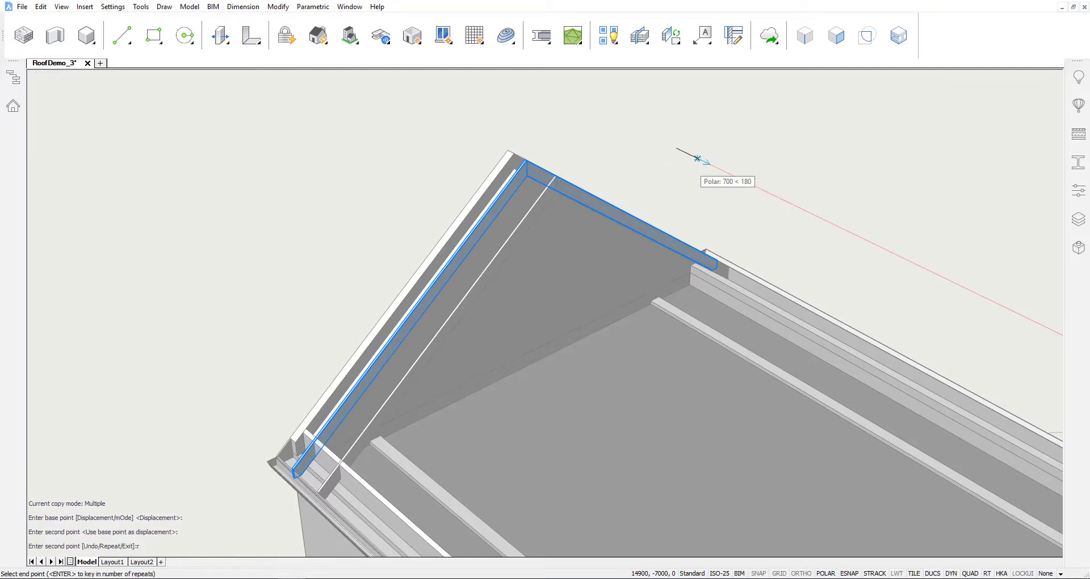
pyautogui.scroll(-5, 530, 204)
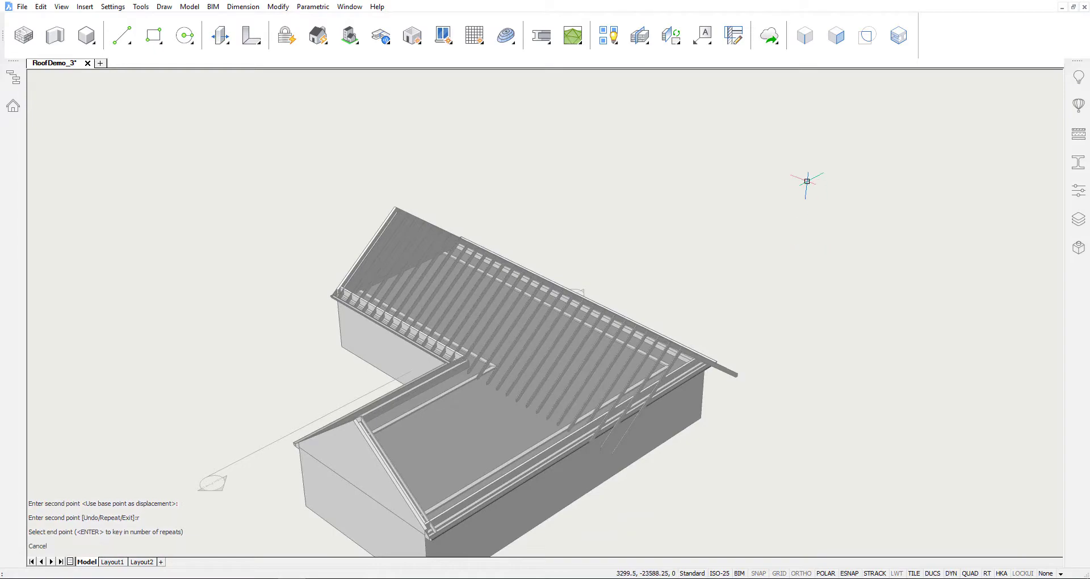
# Delete the surplus rafters that extend beyond the far side wall
pyautogui.scroll(10, 807, 181)
pyautogui.click(794, 206)
pyautogui.click(654, 244)
pyautogui.press('Delete')
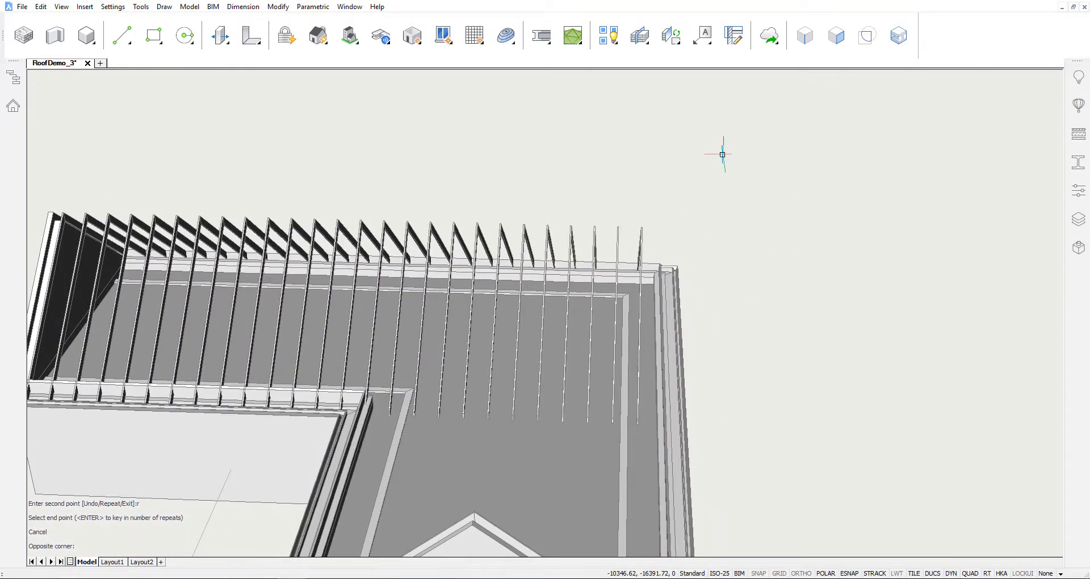
# Hide the other wing's walls and roof parts together with the floor slabs and section object
pyautogui.scroll(-8, 722, 153)
pyautogui.keyDown('shift'); pyautogui.moveTo(731, 136); pyautogui.dragTo(812, 460, button='middle'); pyautogui.keyUp('shift')
pyautogui.click(817, 463)
pyautogui.click(669, 159)
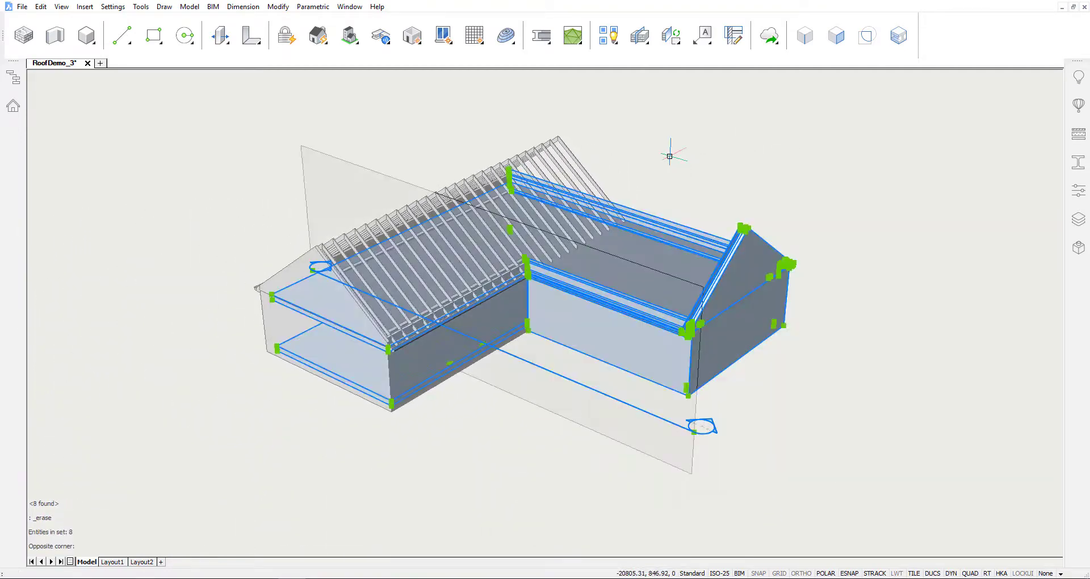
pyautogui.moveTo(683, 182)
pyautogui.click(773, 224)
# Slice the rafters that extend into the corner area along the mitred wall end face, keeping both sides
pyautogui.keyDown('shift'); pyautogui.moveTo(739, 504); pyautogui.dragTo(756, 375, button='middle'); pyautogui.keyUp('shift')
pyautogui.click(757, 369)
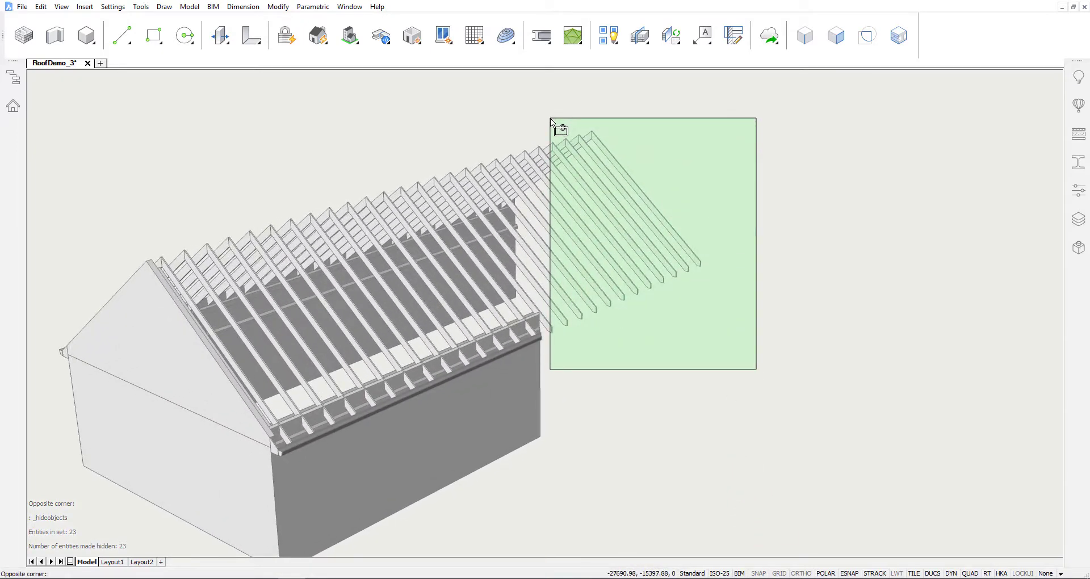
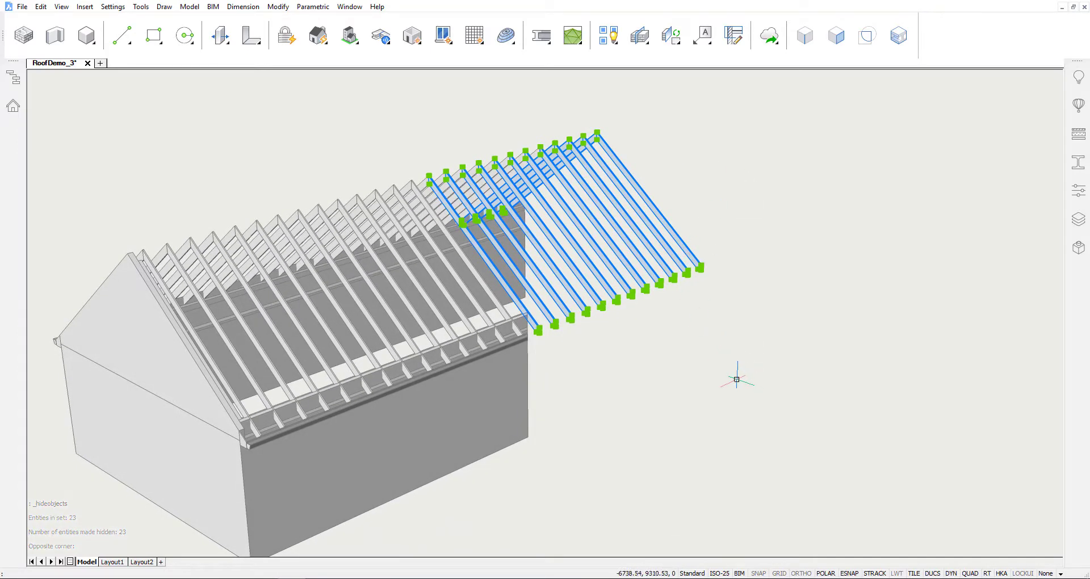
pyautogui.click(532, 126)
pyautogui.moveTo(671, 171)
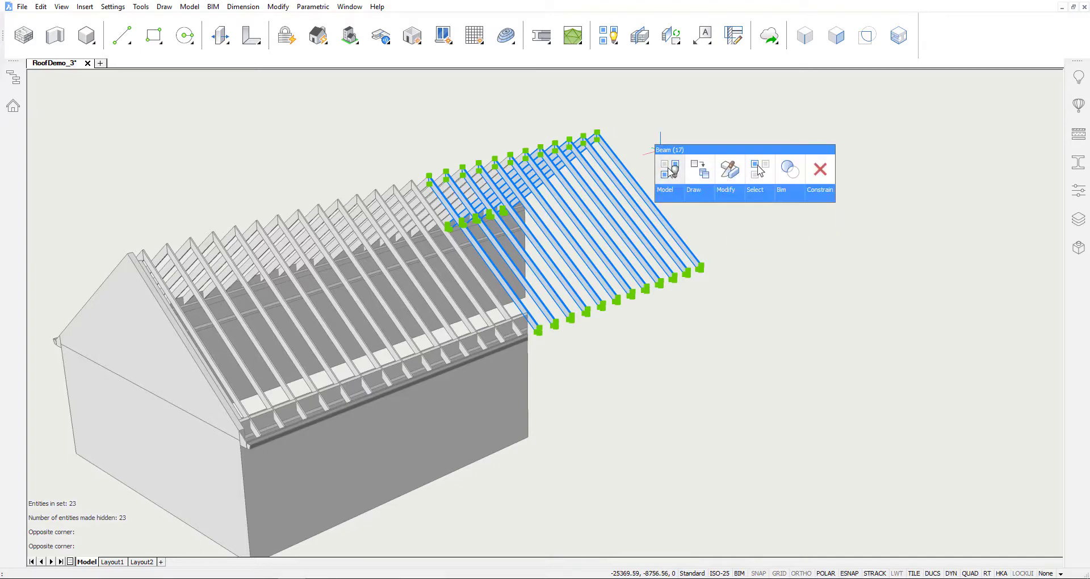
pyautogui.moveTo(668, 190)
pyautogui.click(788, 217)
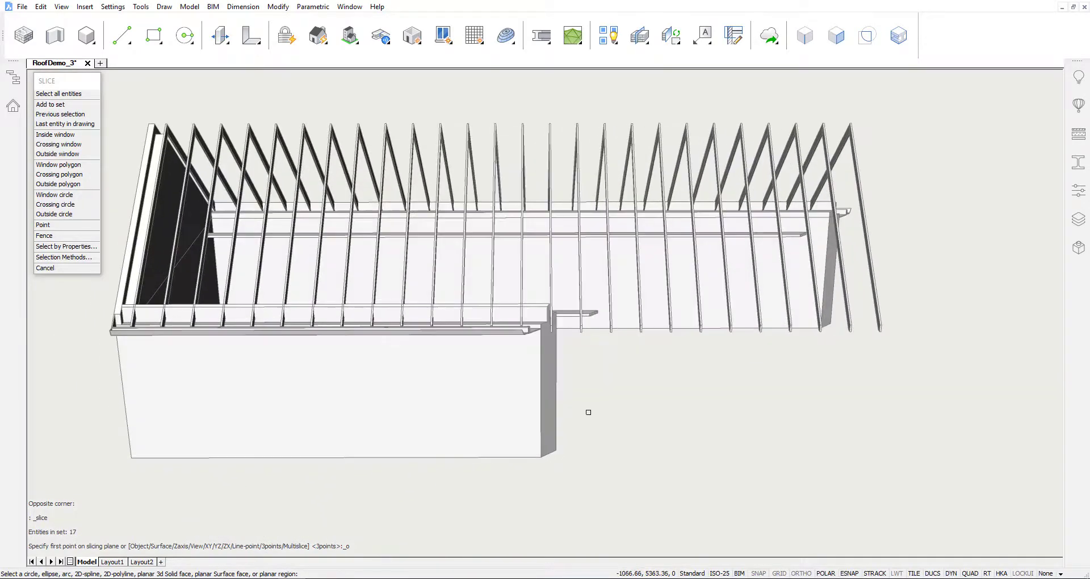
pyautogui.click(550, 366)
pyautogui.press('Return')
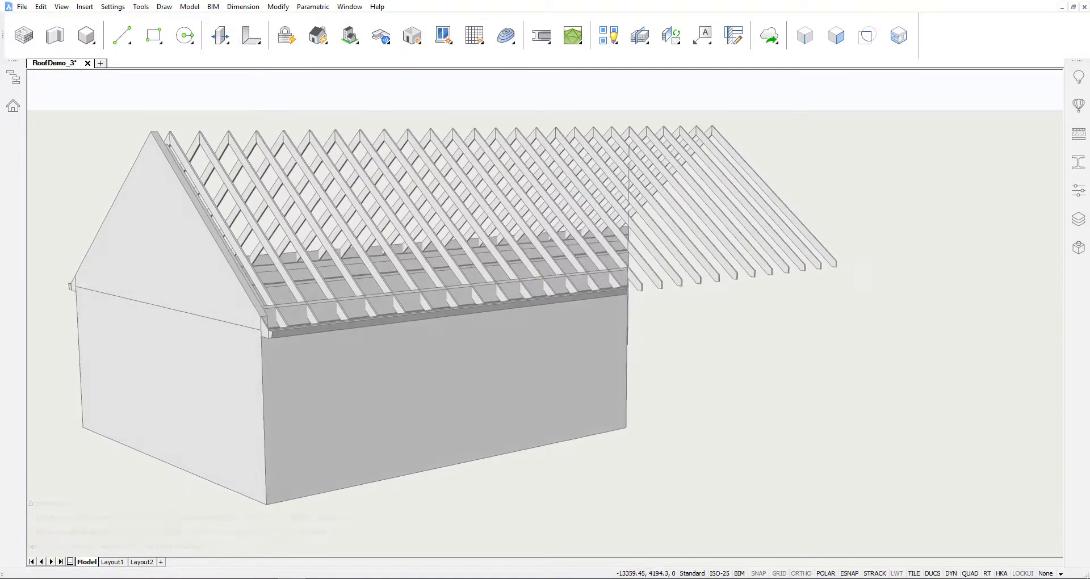
# Delete the cut-off rafter pieces beyond the mitre plane, including the single leftover piece
pyautogui.click(868, 338)
pyautogui.click(634, 115)
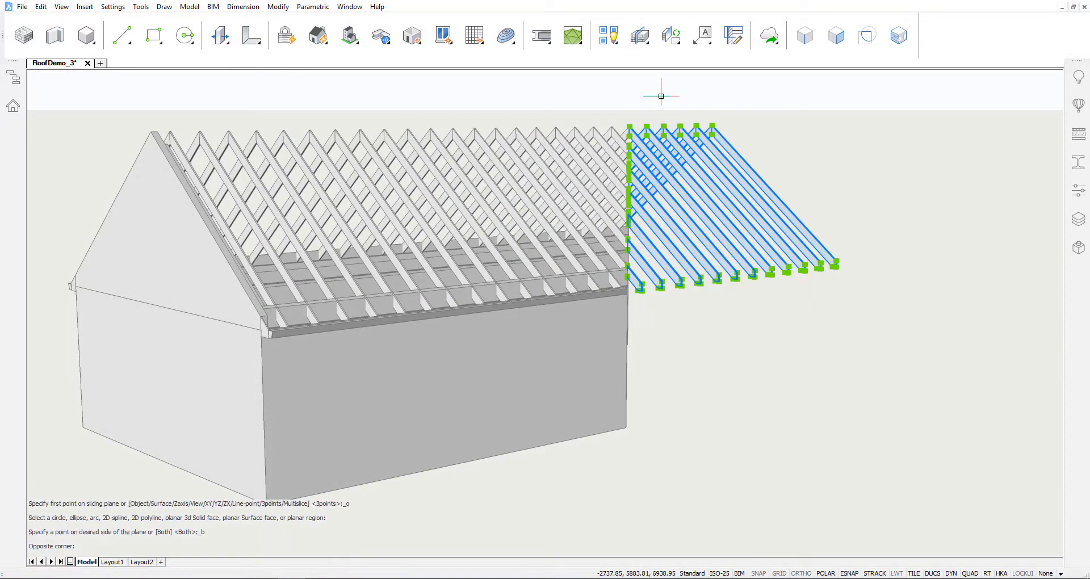
pyautogui.moveTo(660, 96)
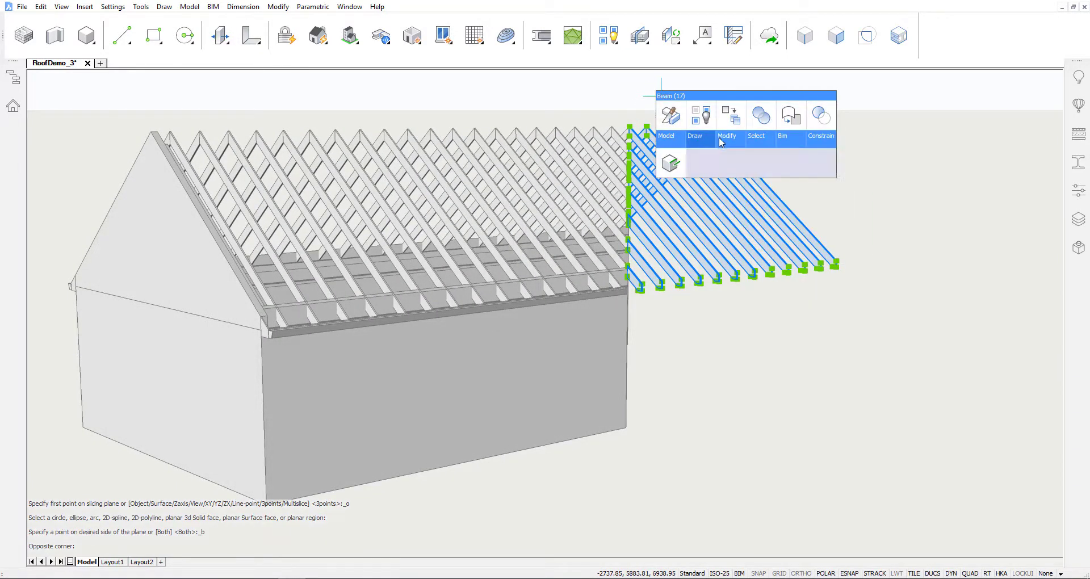
pyautogui.click(713, 169)
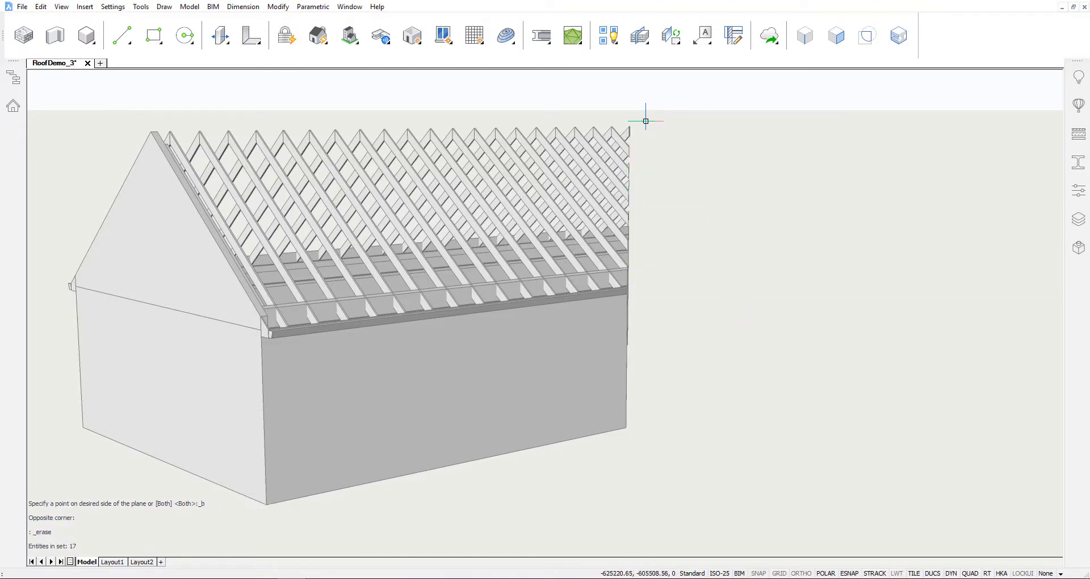
pyautogui.click(653, 142)
pyautogui.moveTo(654, 143)
pyautogui.click(668, 164)
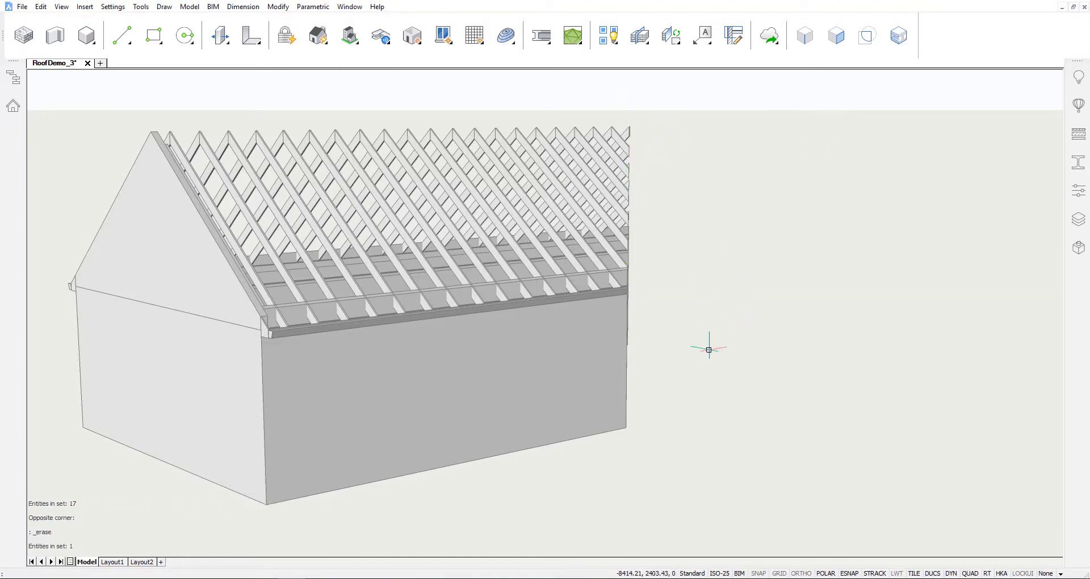
# Make all hidden building parts visible again
pyautogui.keyDown('shift'); pyautogui.moveTo(709, 329); pyautogui.dragTo(448, 366, button='middle'); pyautogui.keyUp('shift')
pyautogui.click(511, 363)
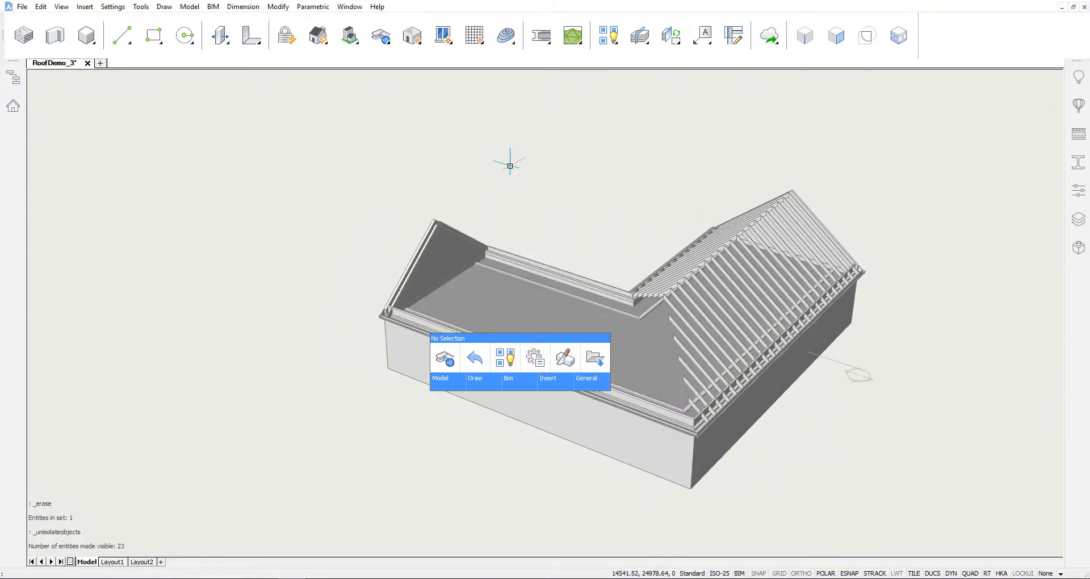
pyautogui.press('Escape')
# Hide the finished wing's rafters, walls and roof edge parts
pyautogui.click(601, 165)
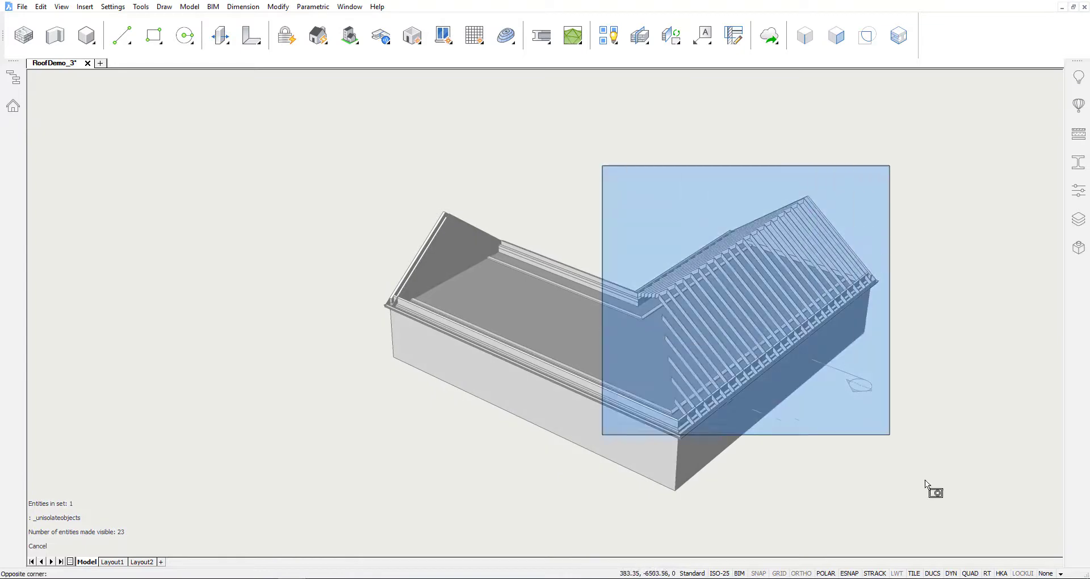
pyautogui.click(939, 514)
pyautogui.moveTo(915, 459)
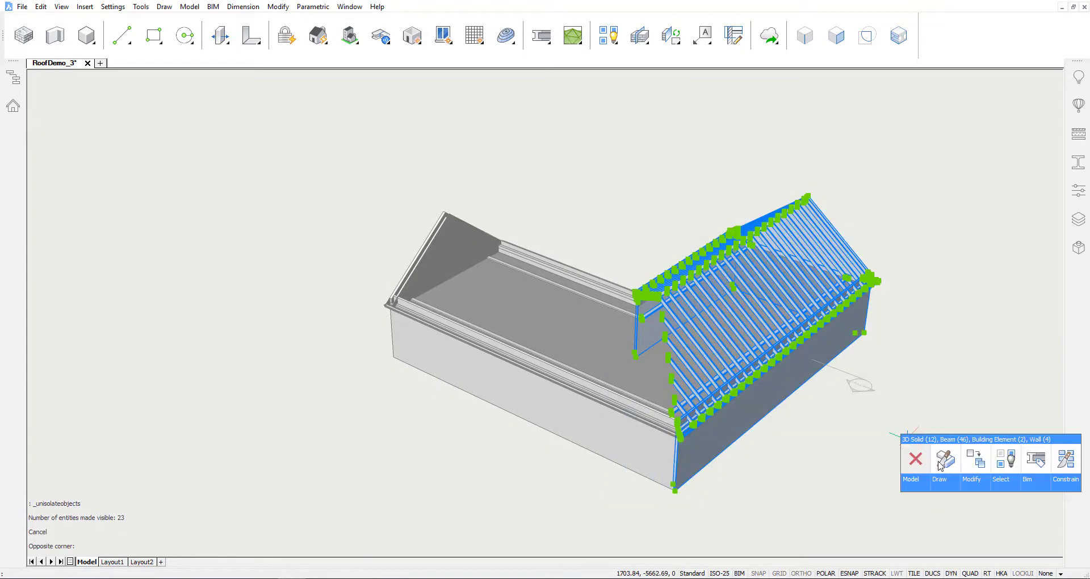
pyautogui.click(1002, 464)
# Copy the rafter pair at the remaining gable along the second wing, repeating it at equal spacing past the building's end
pyautogui.scroll(10, 605, 143)
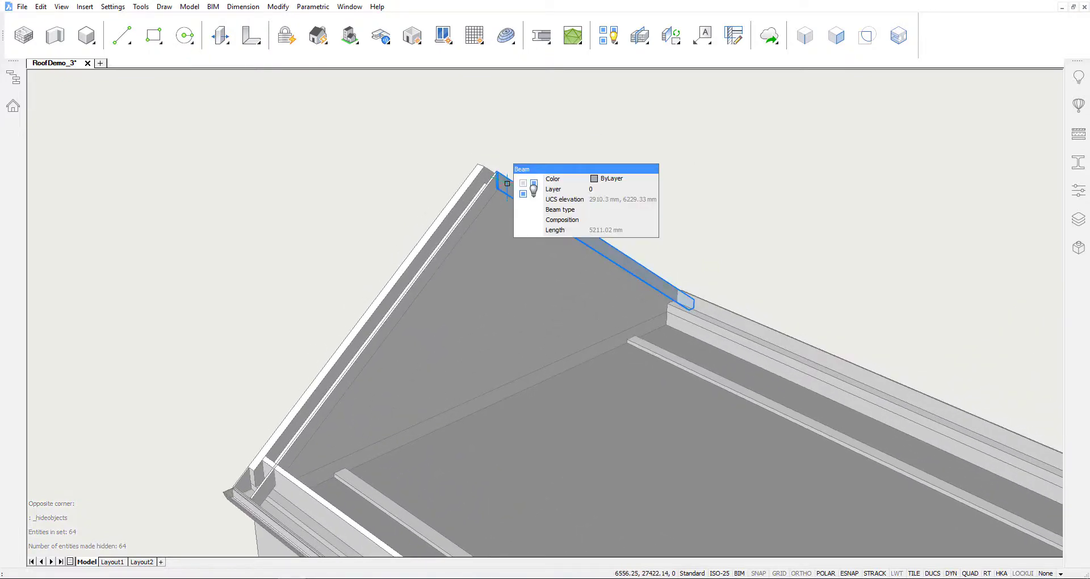
pyautogui.click(527, 187)
pyautogui.scroll(-1, 527, 187)
pyautogui.scroll(-2, 550, 125)
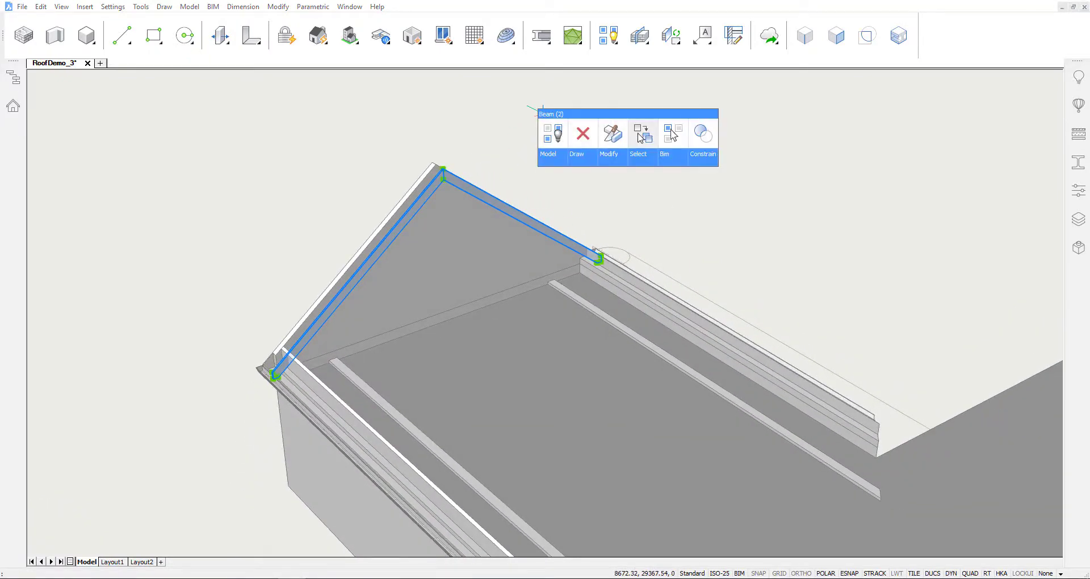
pyautogui.click(638, 134)
pyautogui.click(608, 126)
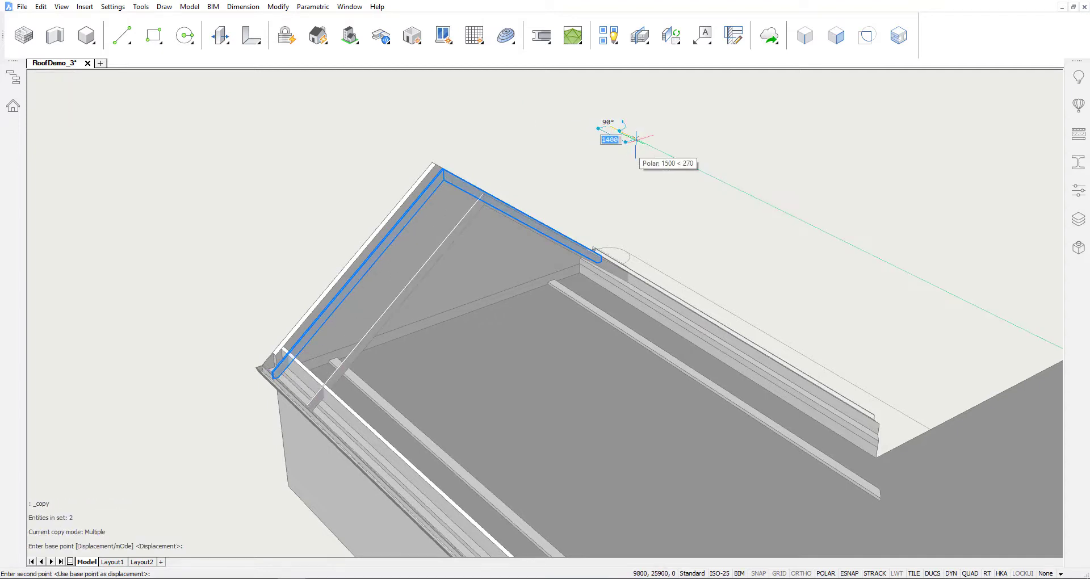
pyautogui.press('Return')
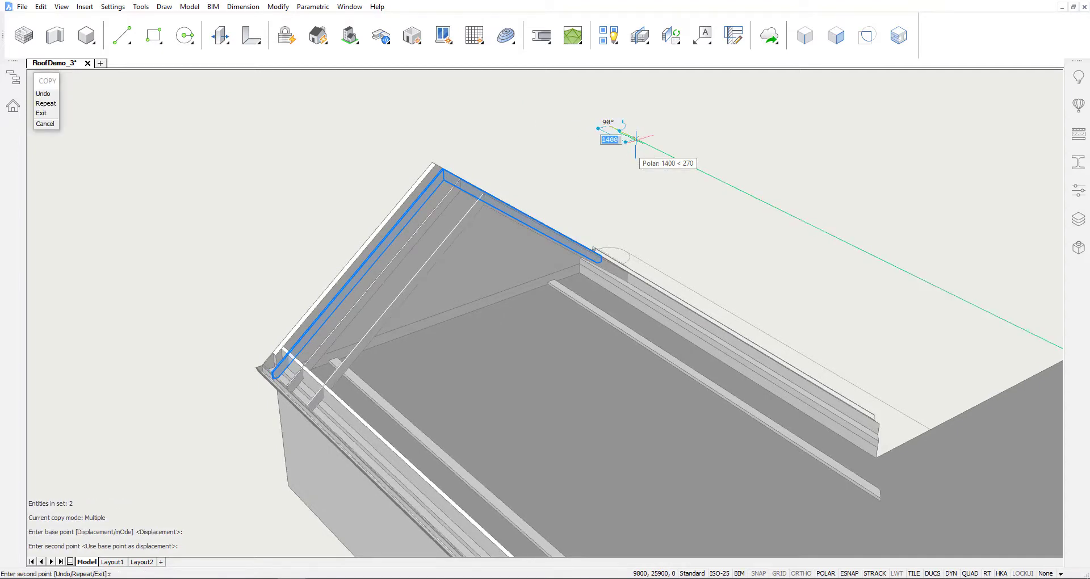
pyautogui.press('Return')
pyautogui.scroll(-4, 636, 138)
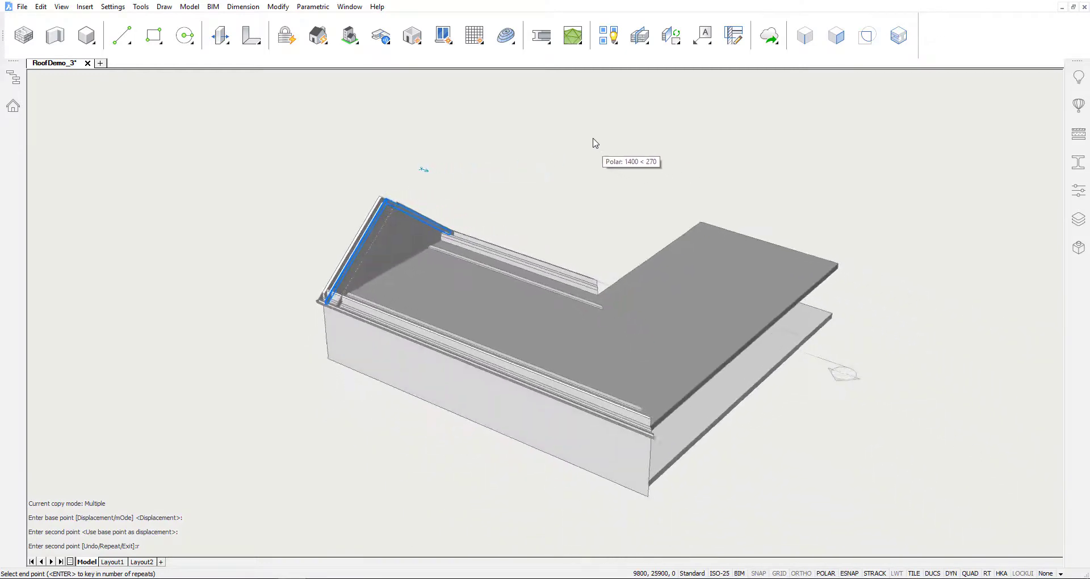
pyautogui.scroll(-1, 592, 138)
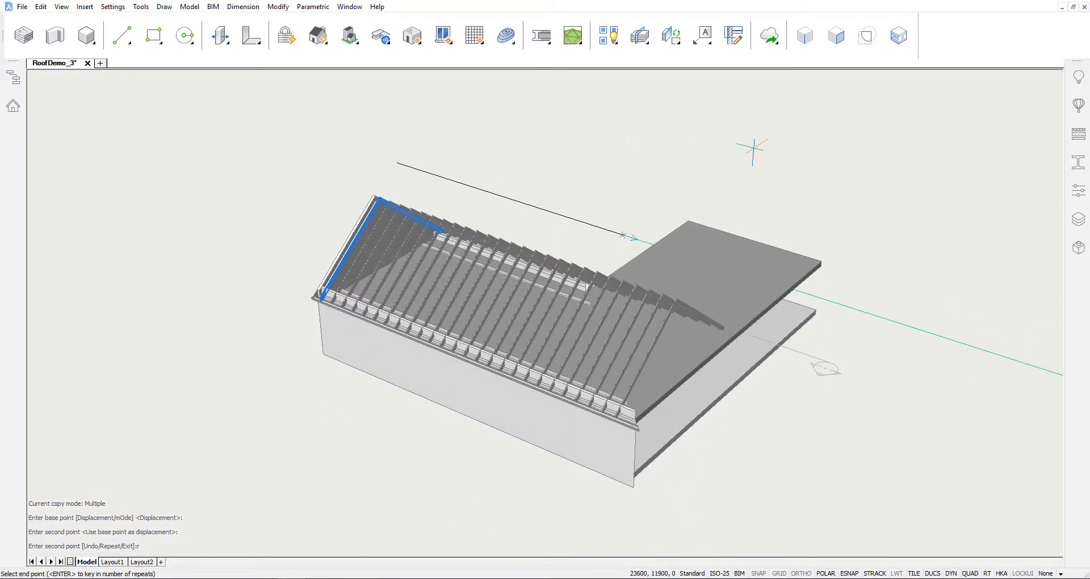
# Delete the six surplus rafters beyond the end of the second wing
pyautogui.keyDown('shift'); pyautogui.moveTo(829, 136); pyautogui.dragTo(781, 272, button='middle'); pyautogui.keyUp('shift')
pyautogui.click(725, 266)
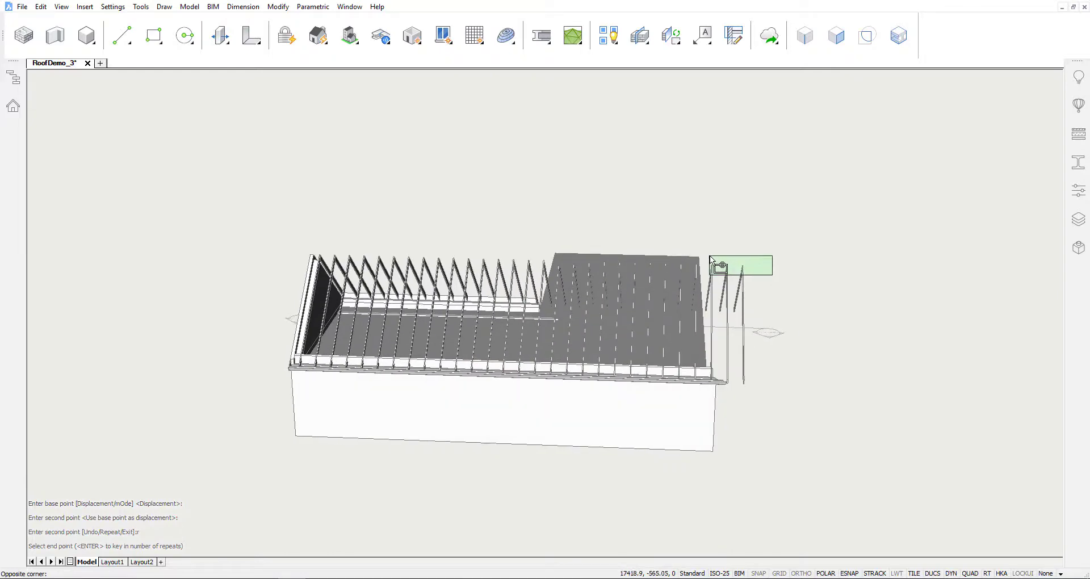
pyautogui.click(709, 257)
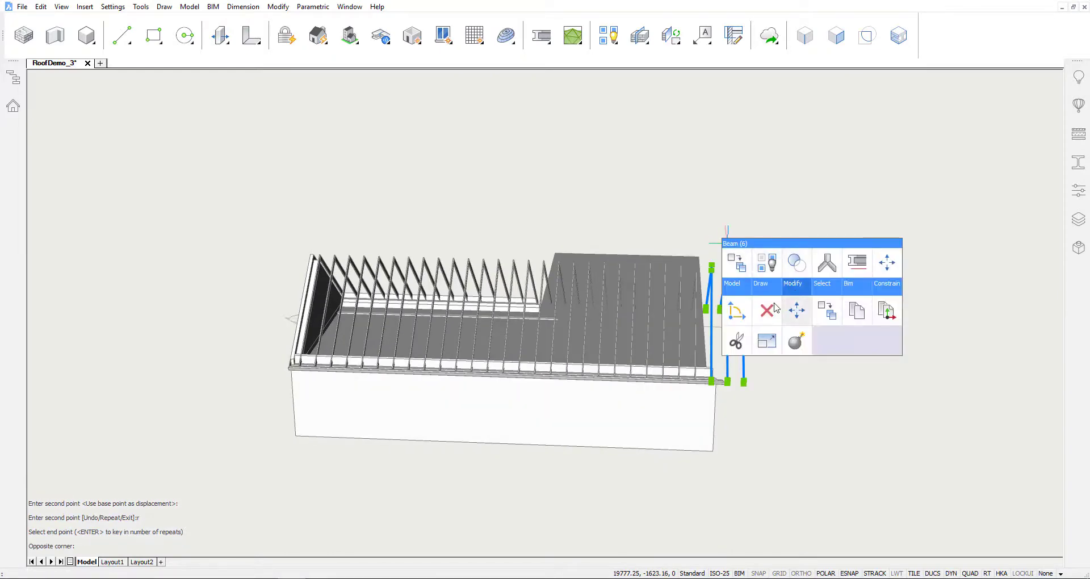
pyautogui.click(772, 309)
# Hide the section object and both floor slabs
pyautogui.moveTo(765, 154)
pyautogui.keyDown('shift'); pyautogui.mouseDown(button='middle')
pyautogui.moveTo(741, 170)
pyautogui.moveTo(720, 138)
pyautogui.moveTo(847, 442)
pyautogui.moveTo(902, 462)
pyautogui.mouseUp(button='middle'); pyautogui.keyUp('shift')
pyautogui.click(902, 462)
pyautogui.click(775, 221)
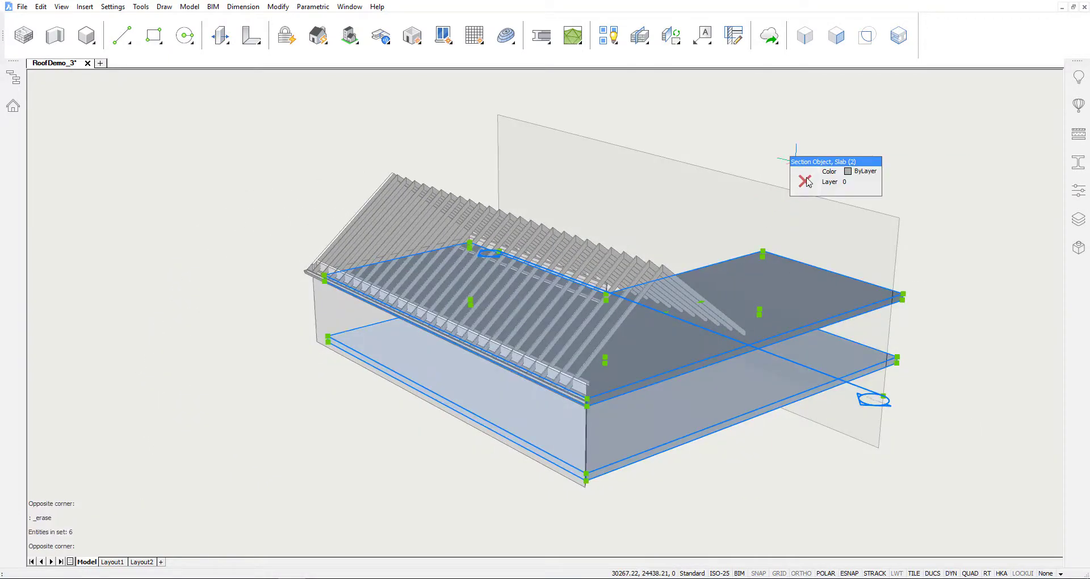
pyautogui.click(862, 185)
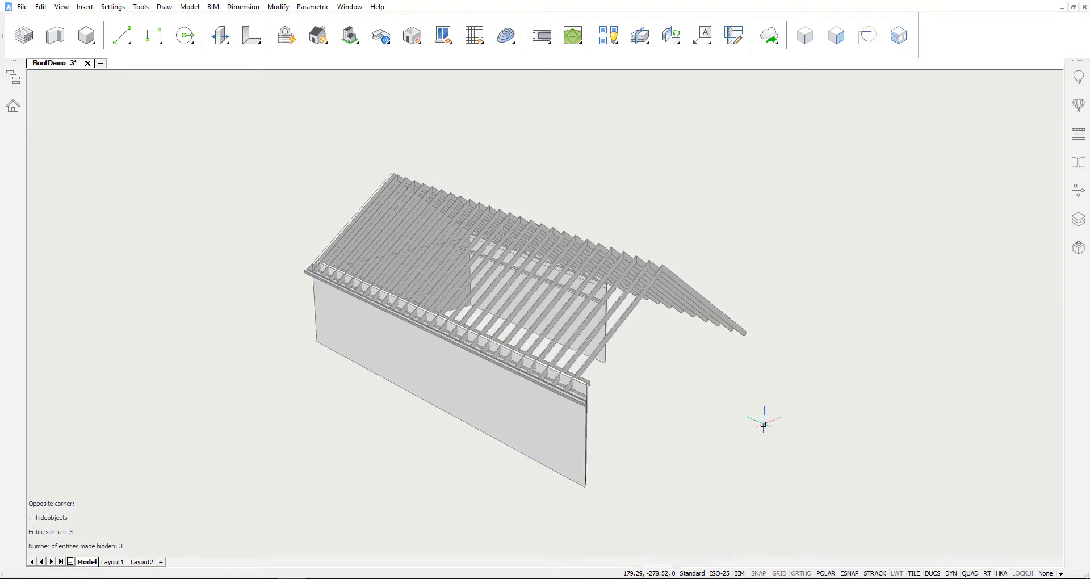
# Slice the second wing's rafters crossing the corner with the wall's mitred end face, keeping both sides of the cut
pyautogui.keyDown('shift'); pyautogui.moveTo(764, 424); pyautogui.dragTo(662, 197, button='middle'); pyautogui.keyUp('shift')
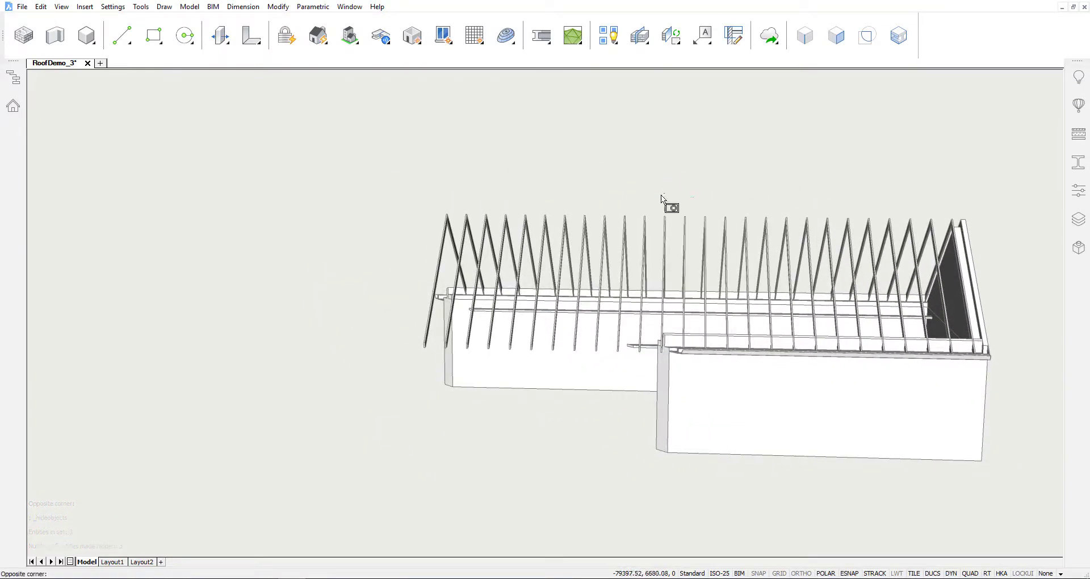
pyautogui.click(396, 240)
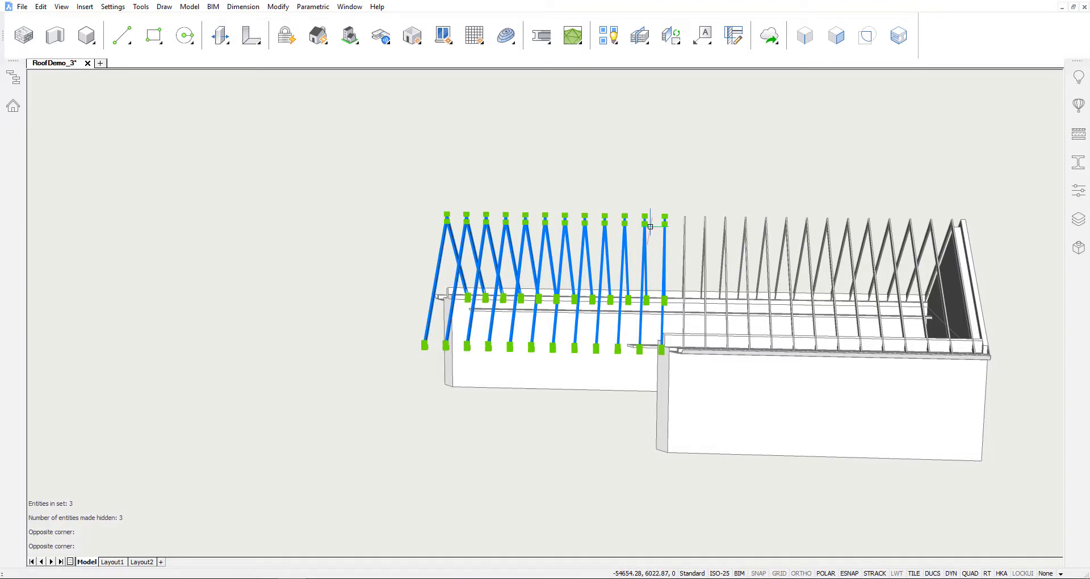
pyautogui.moveTo(640, 177)
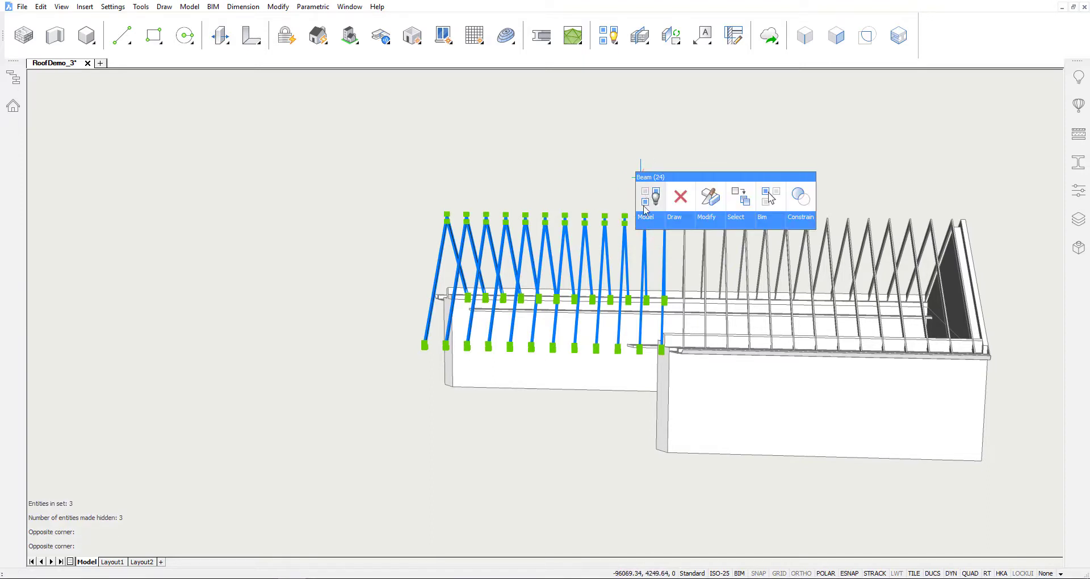
pyautogui.click(773, 247)
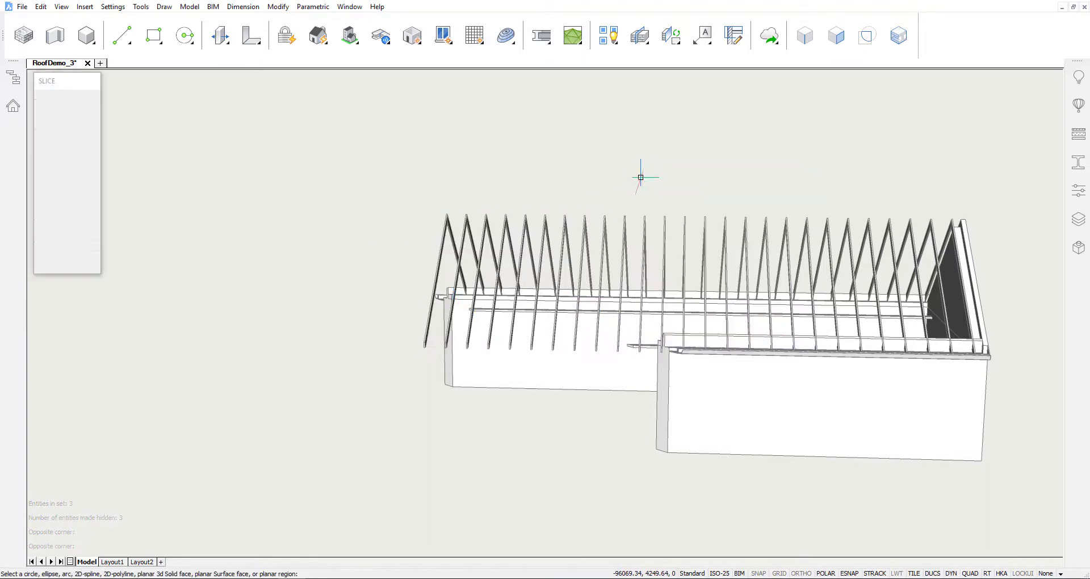
pyautogui.click(664, 414)
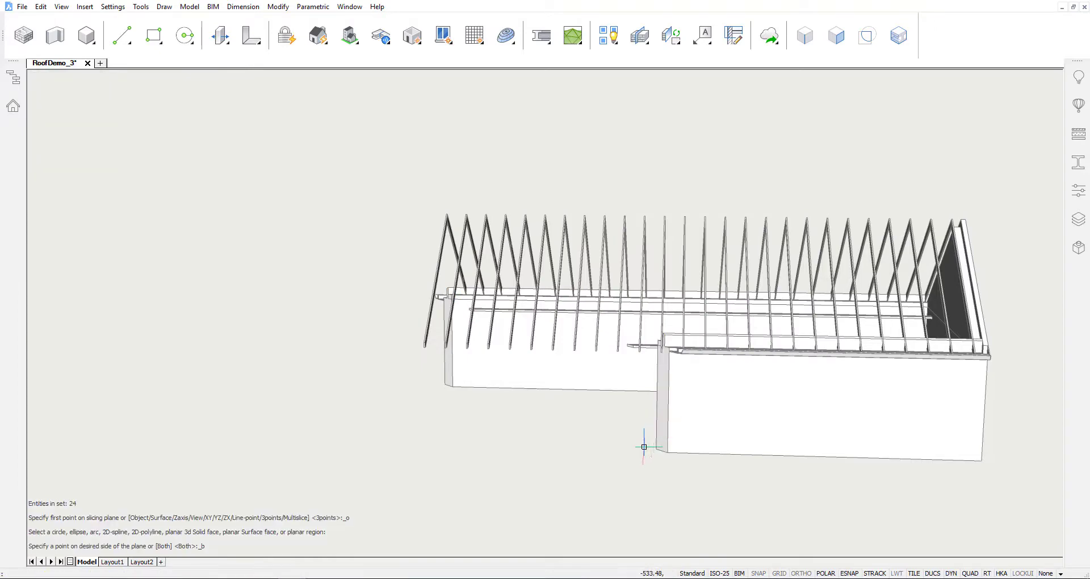
# Delete the cut-off rafter pieces beyond the mitre plane, including the small leftover pieces right at the cut
pyautogui.keyDown('shift'); pyautogui.moveTo(577, 489); pyautogui.dragTo(566, 470, button='middle'); pyautogui.keyUp('shift')
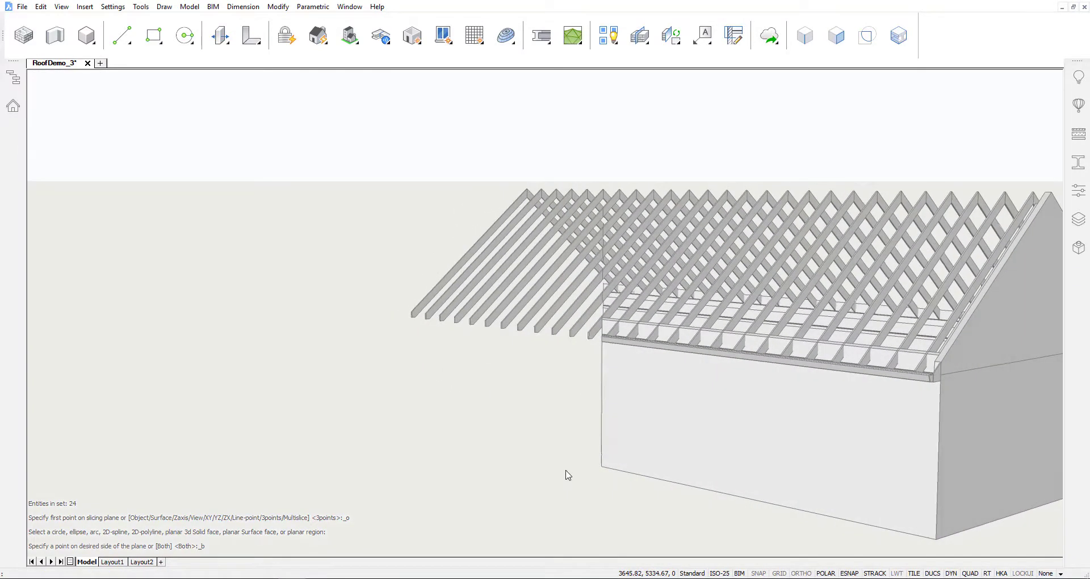
pyautogui.click(595, 357)
pyautogui.click(412, 149)
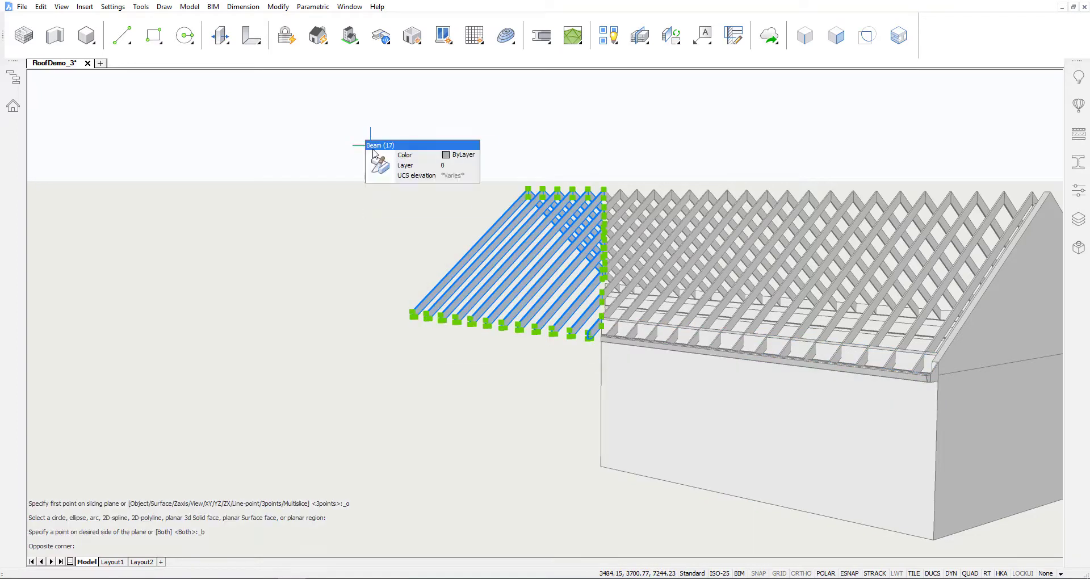
pyautogui.moveTo(372, 150)
pyautogui.click(440, 165)
pyautogui.click(548, 142)
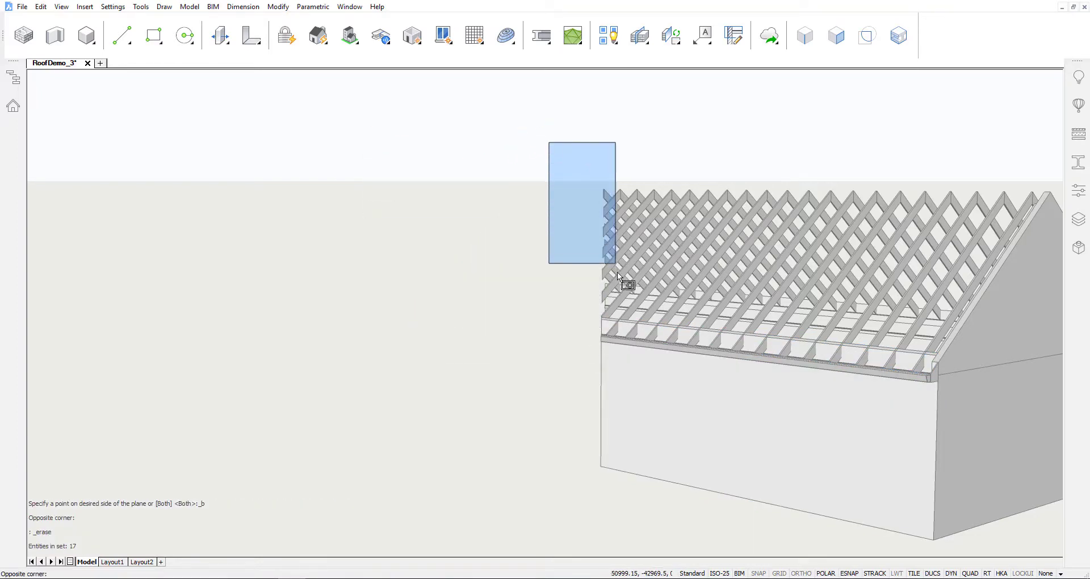
pyautogui.click(614, 265)
pyautogui.moveTo(588, 192)
pyautogui.click(600, 212)
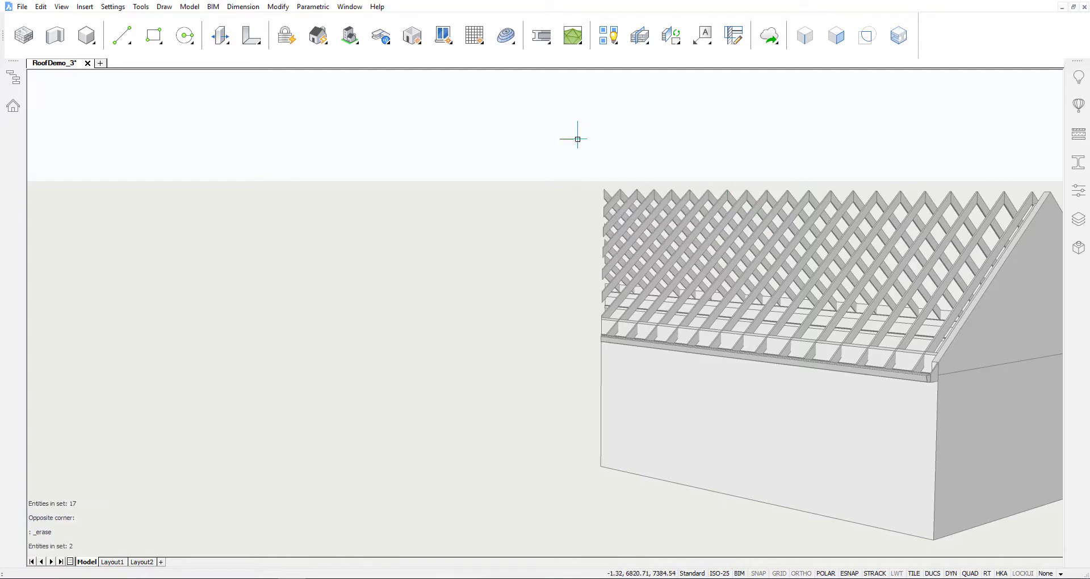
# Make all hidden building parts visible again
pyautogui.scroll(-5, 578, 148)
pyautogui.rightClick(527, 257)
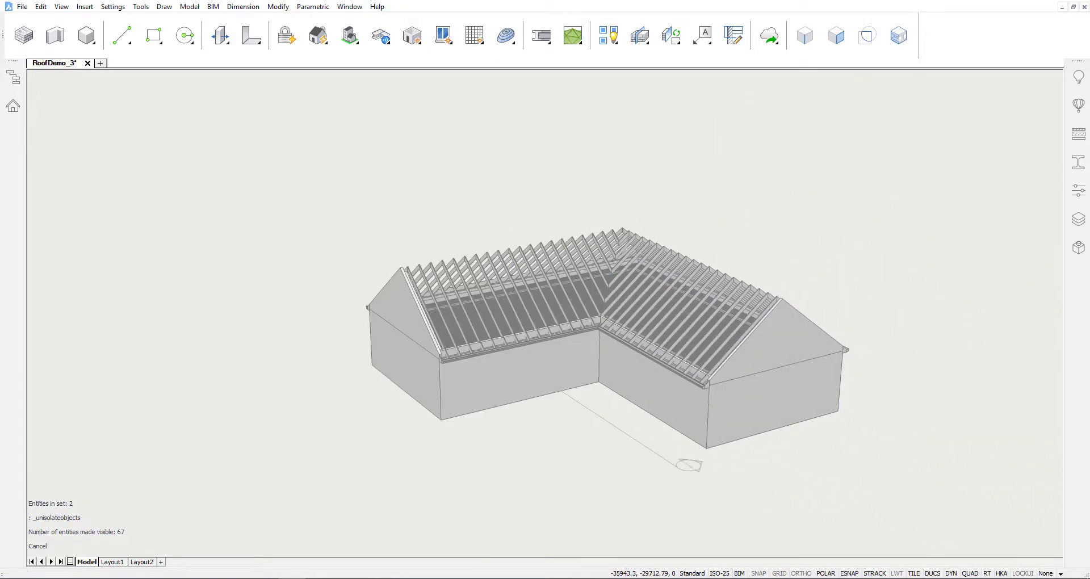
# Examine how the trimmed rafters of both wings meet at the mitred corner, and fit the whole building in view
pyautogui.scroll(5, 624, 255)
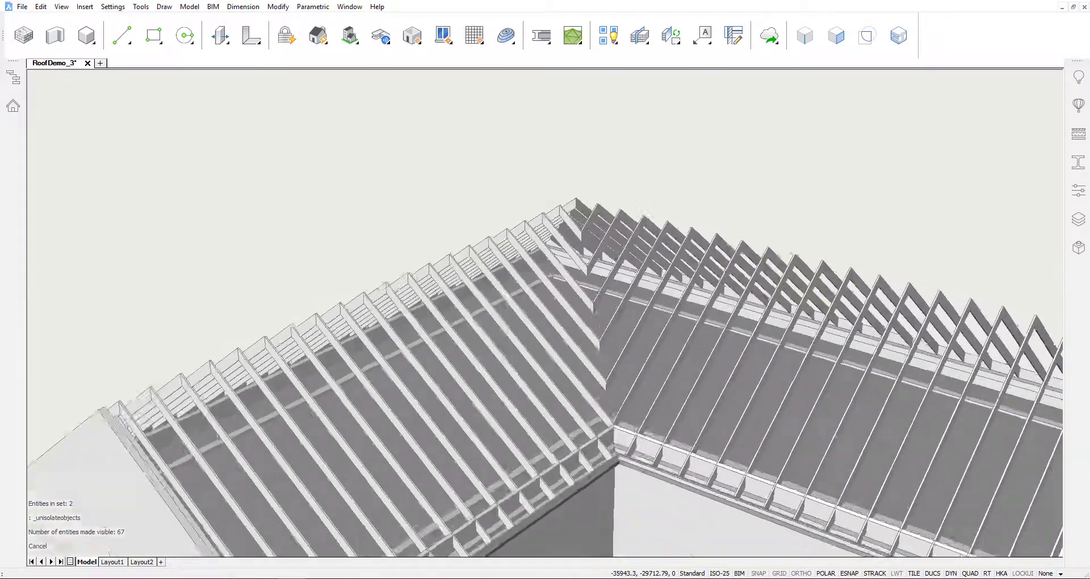
pyautogui.scroll(6, 625, 255)
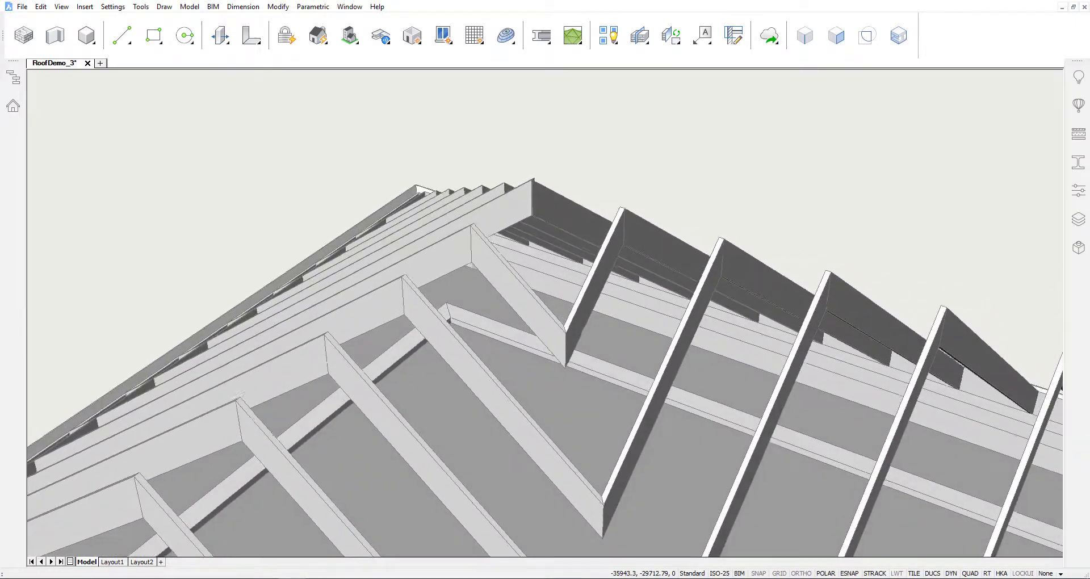
pyautogui.scroll(-2, 483, 317)
pyautogui.keyDown('shift'); pyautogui.moveTo(545, 284); pyautogui.dragTo(505, 346, button='middle'); pyautogui.keyUp('shift')
pyautogui.scroll(-2, 488, 244)
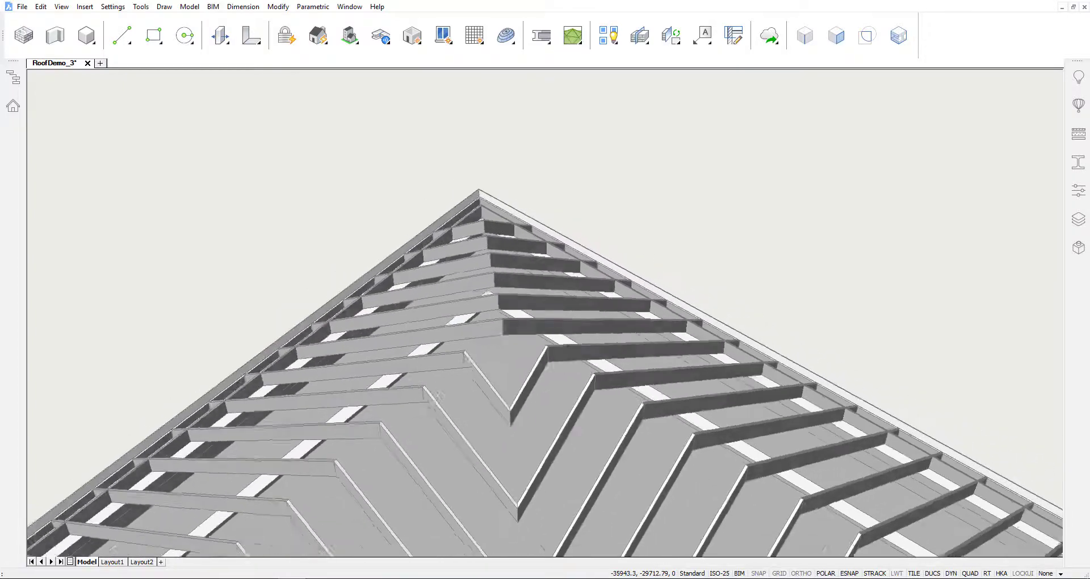
pyautogui.scroll(-10, 544, 312)
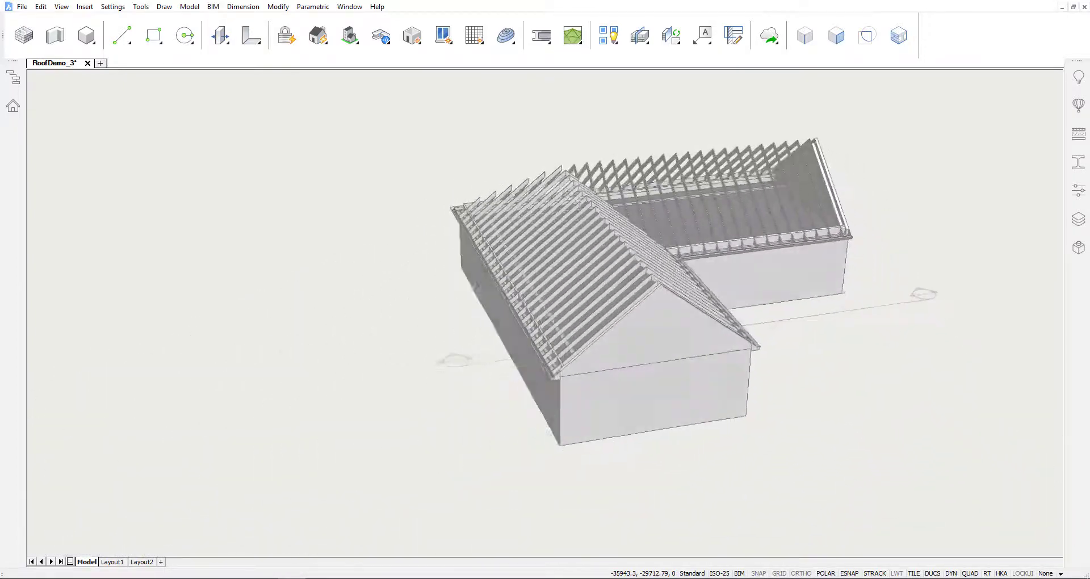
pyautogui.keyDown('shift'); pyautogui.moveTo(749, 137); pyautogui.dragTo(830, 143, button='middle'); pyautogui.keyUp('shift')
pyautogui.write('z')
pyautogui.press('Return')
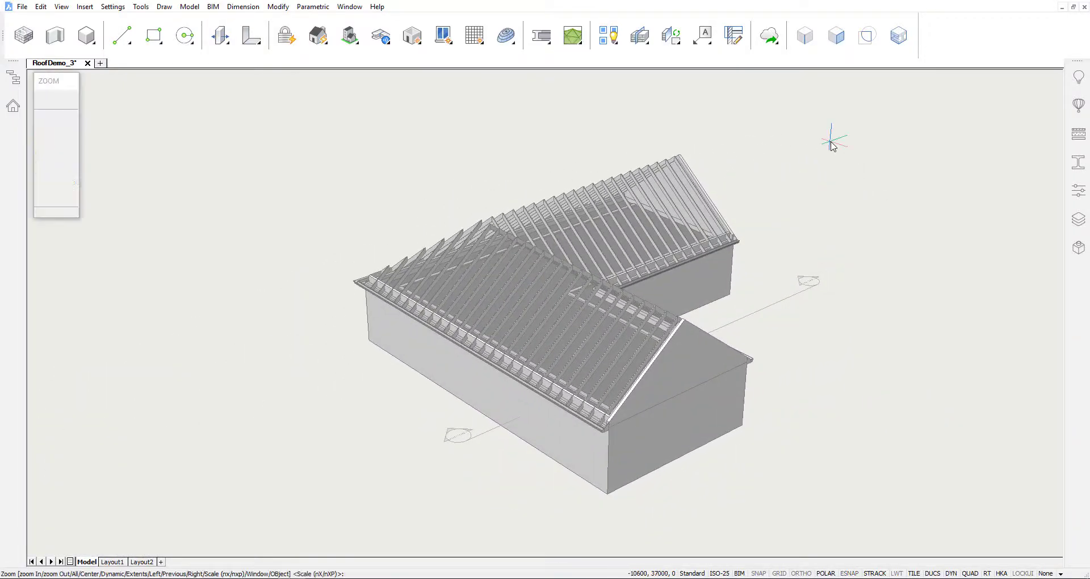
pyautogui.write('e')
pyautogui.press('Return')
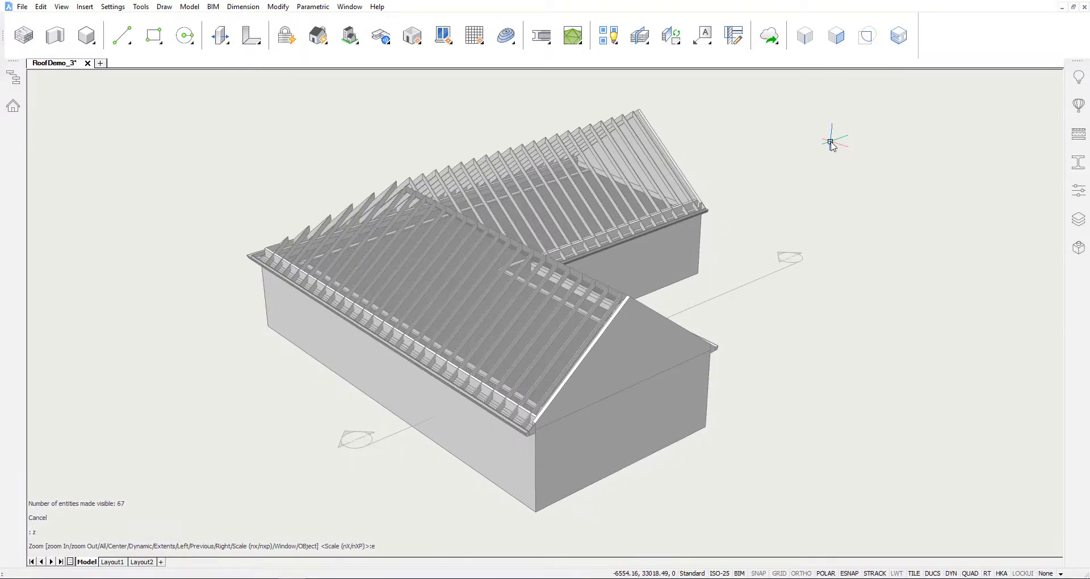